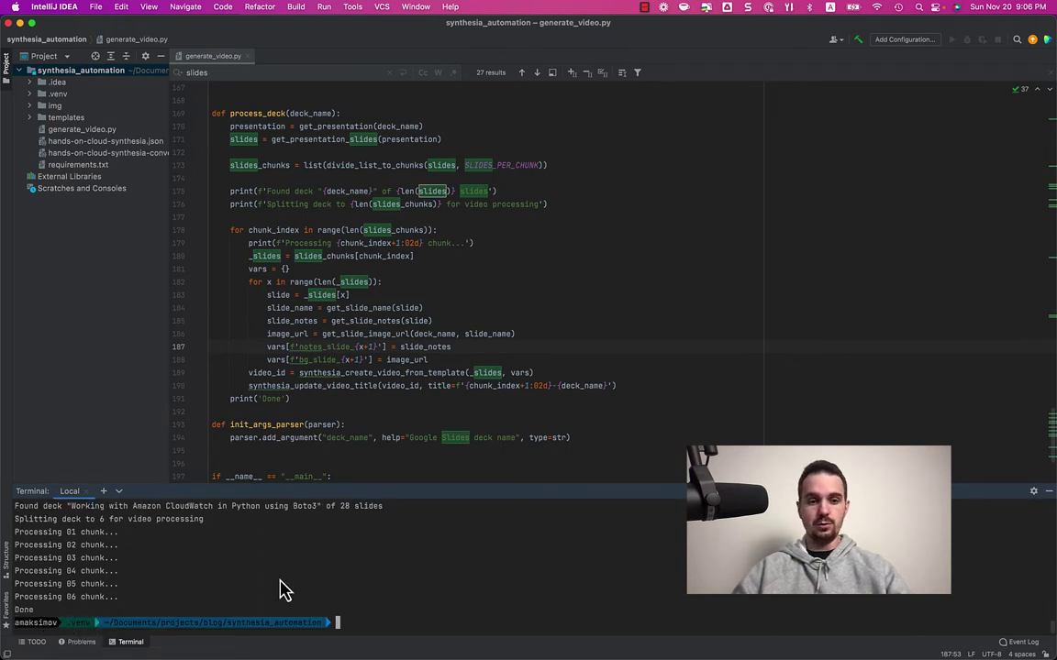
Step: Switch to Chrome and look over the Amazon CloudWatch slide deck, the Synthesia video list and the Synthesia website
click(413, 287)
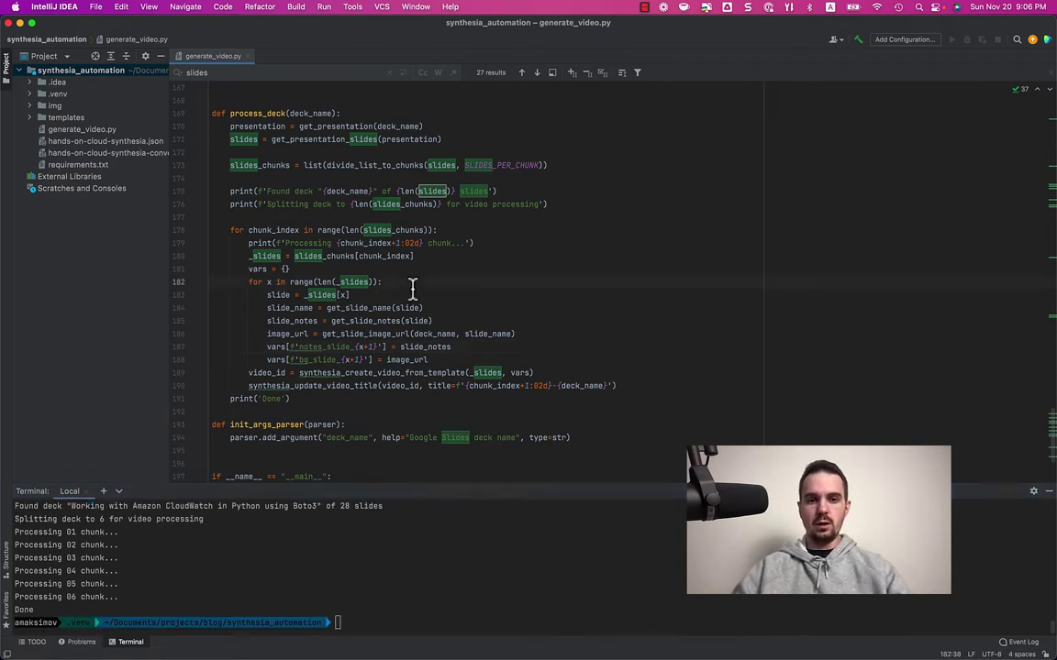
key(super+Tab)
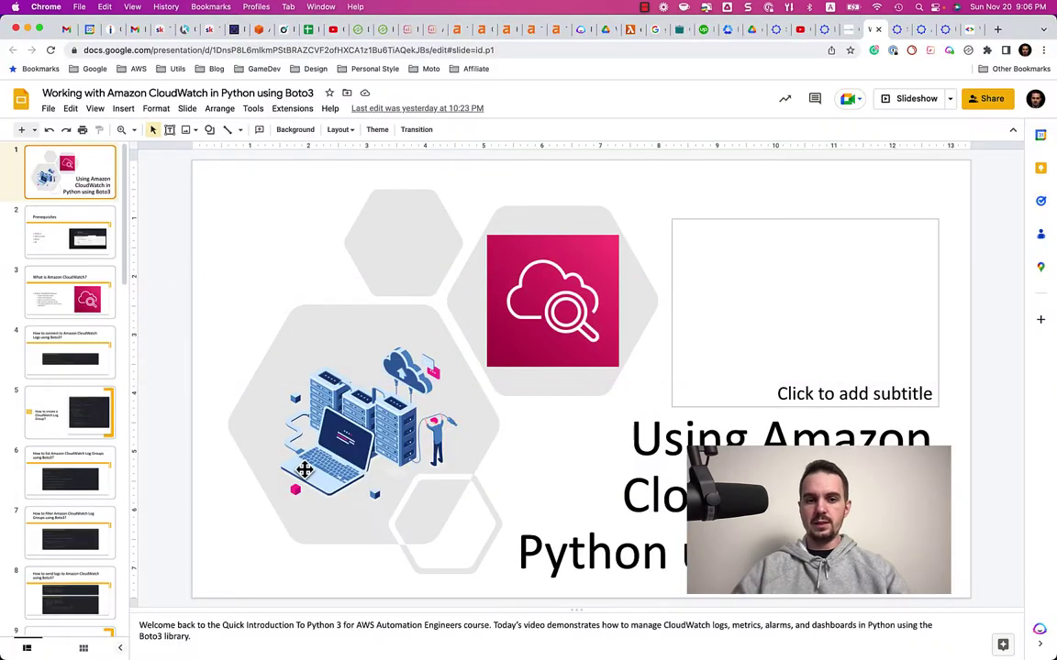
click(824, 33)
click(895, 31)
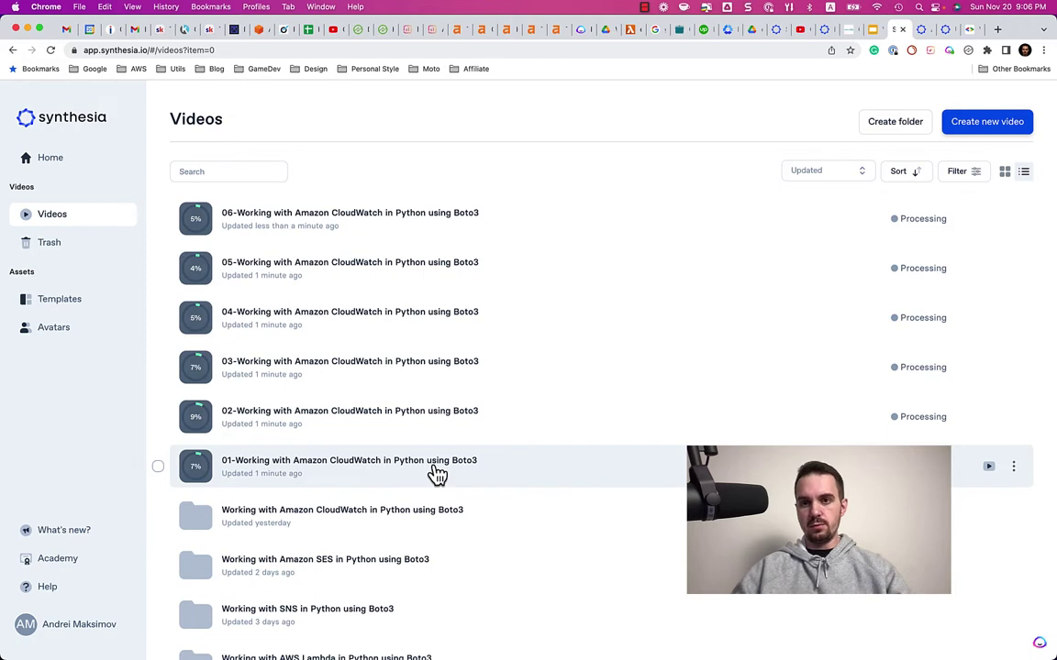
click(872, 30)
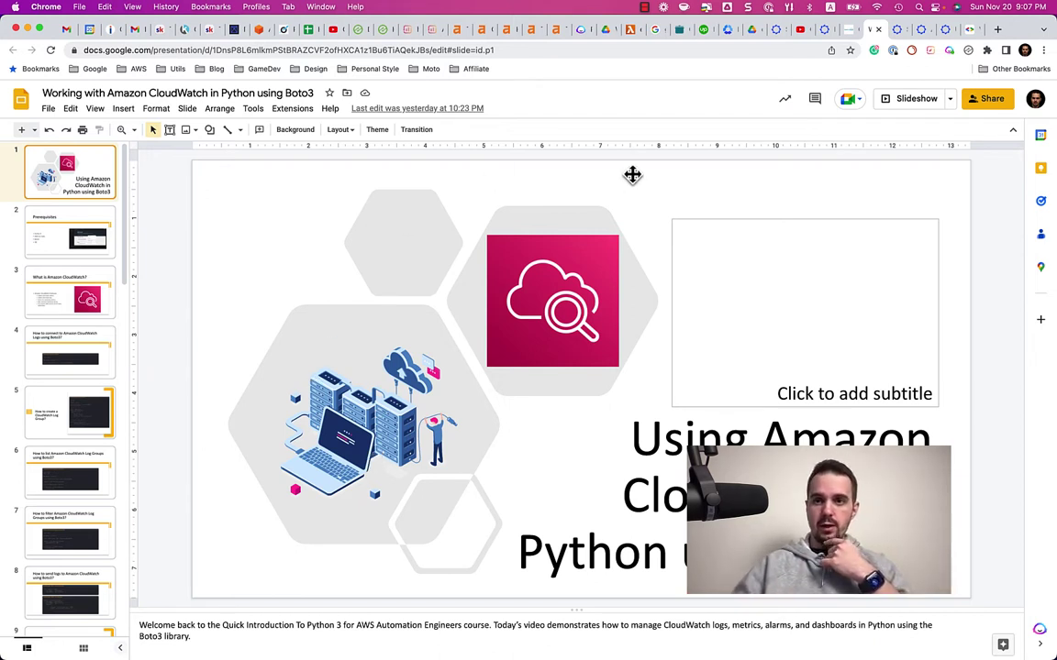
click(776, 41)
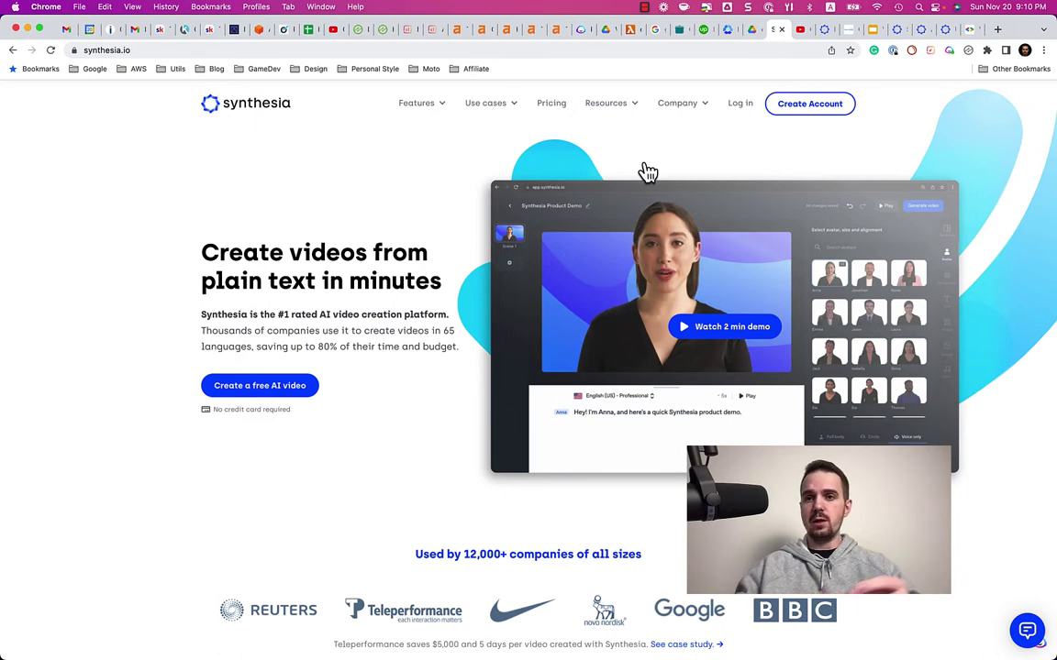
Step: Switch to PowerPoint and review the first three slides of the AWS IAM deck with their speaker notes
key(super+Tab)
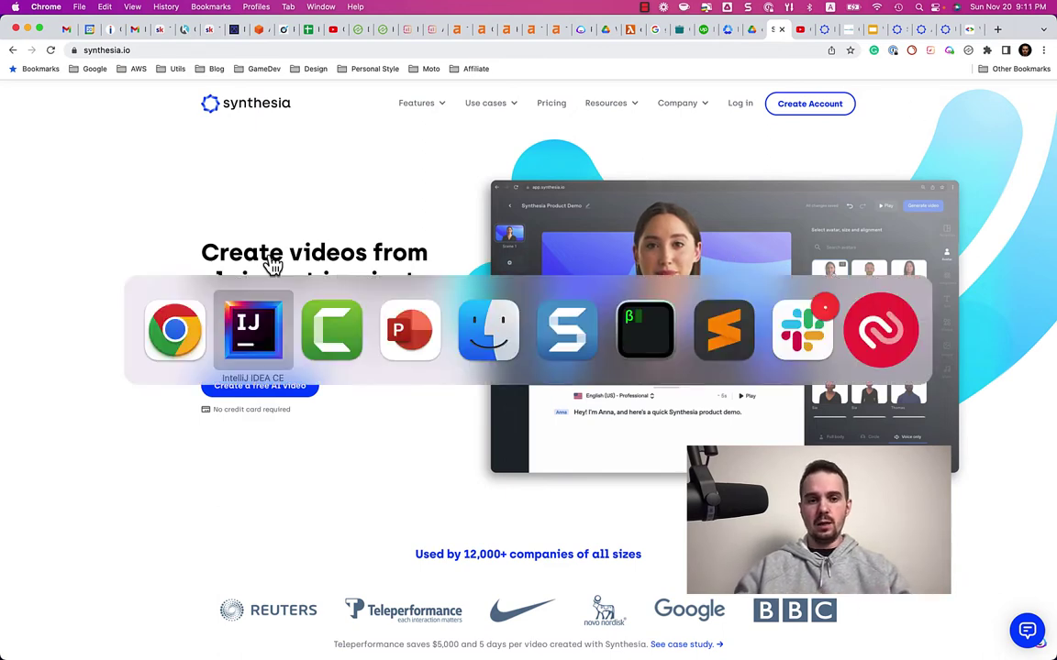
click(433, 358)
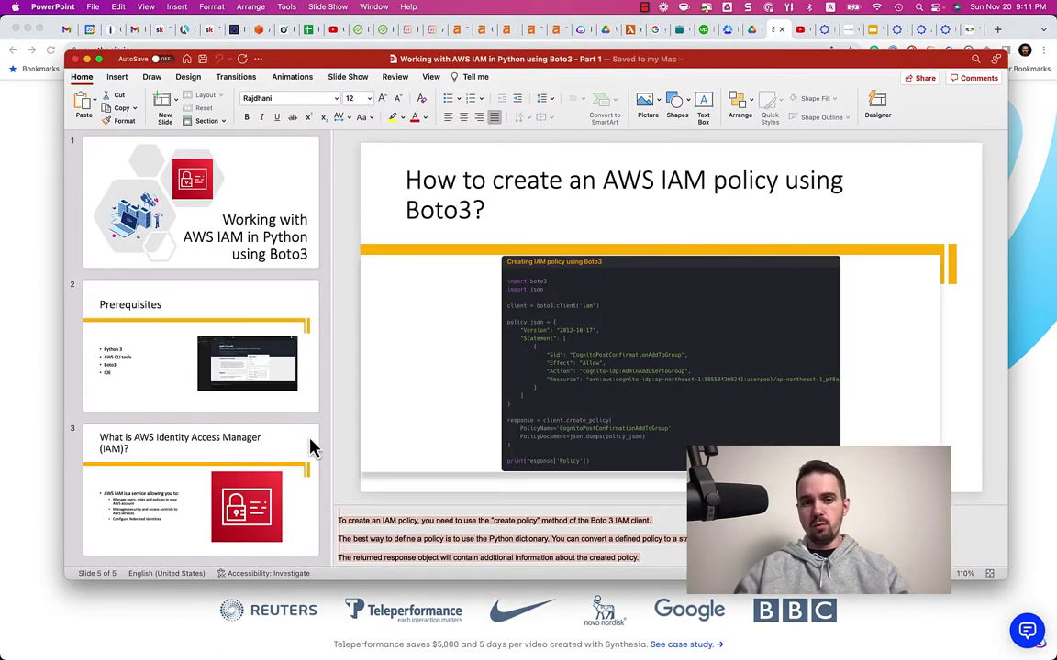
click(531, 521)
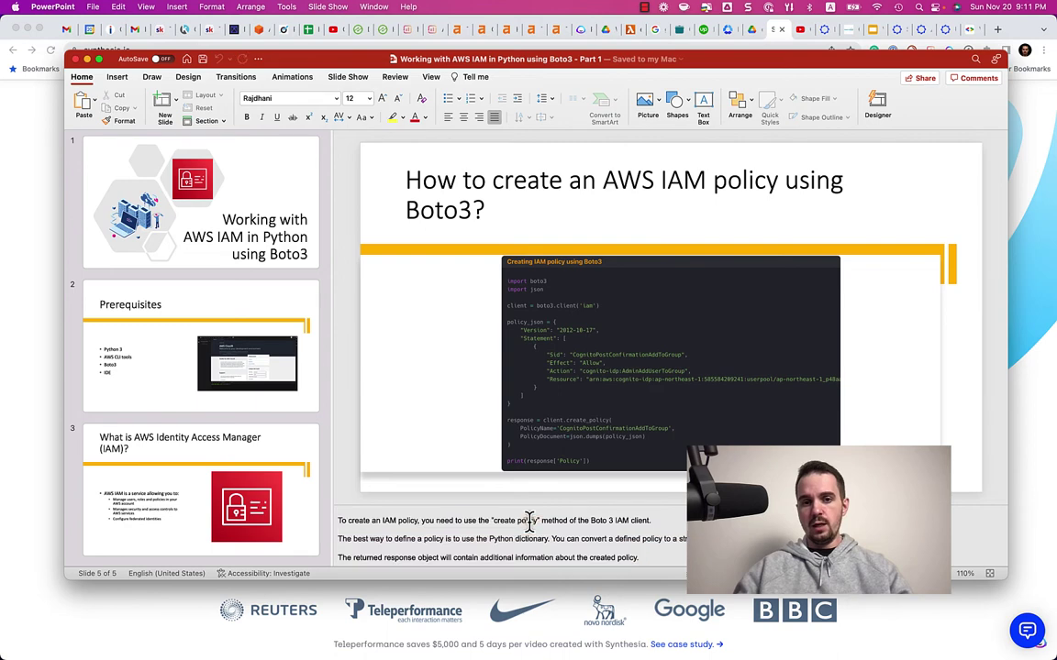
click(278, 244)
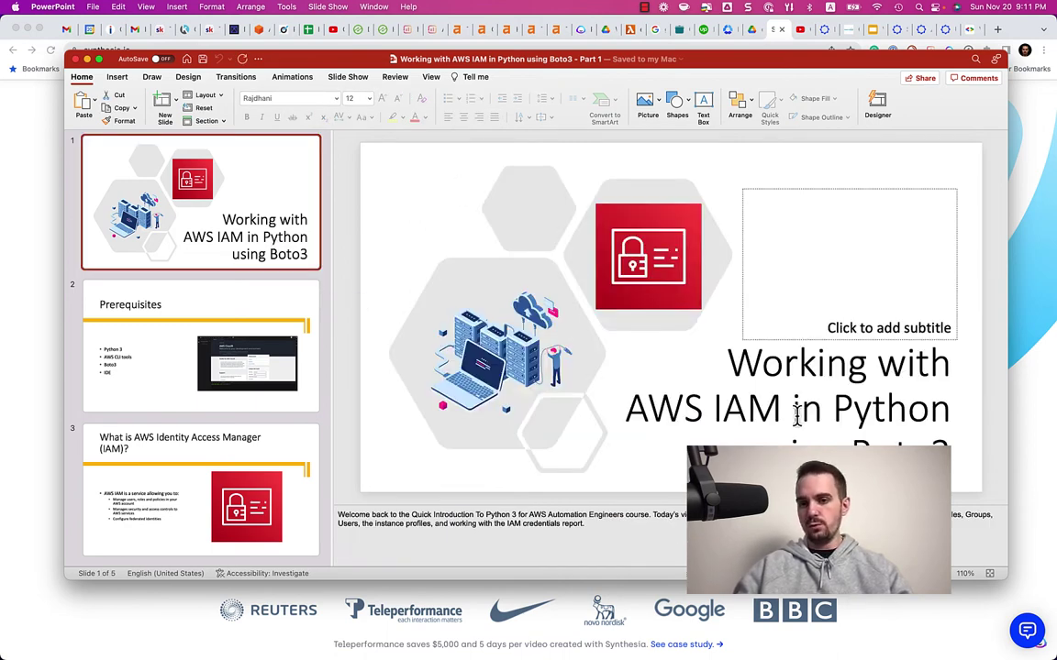
click(228, 403)
click(189, 440)
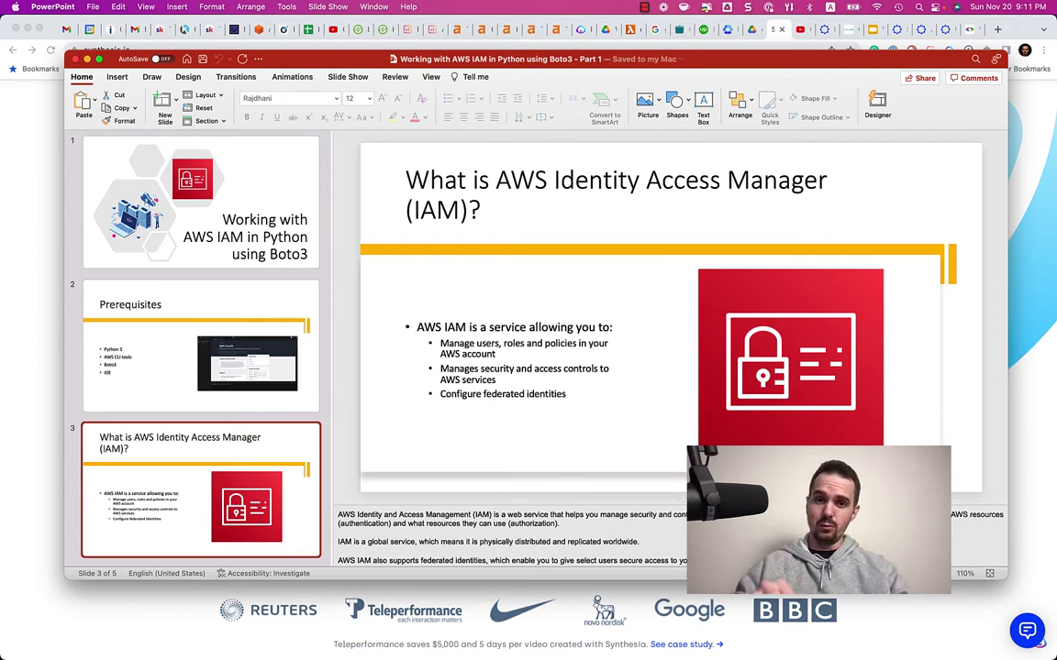
Step: Switch back to Chrome and view the Personal and Corporate plans on Synthesia's pricing page
key(super+Tab)
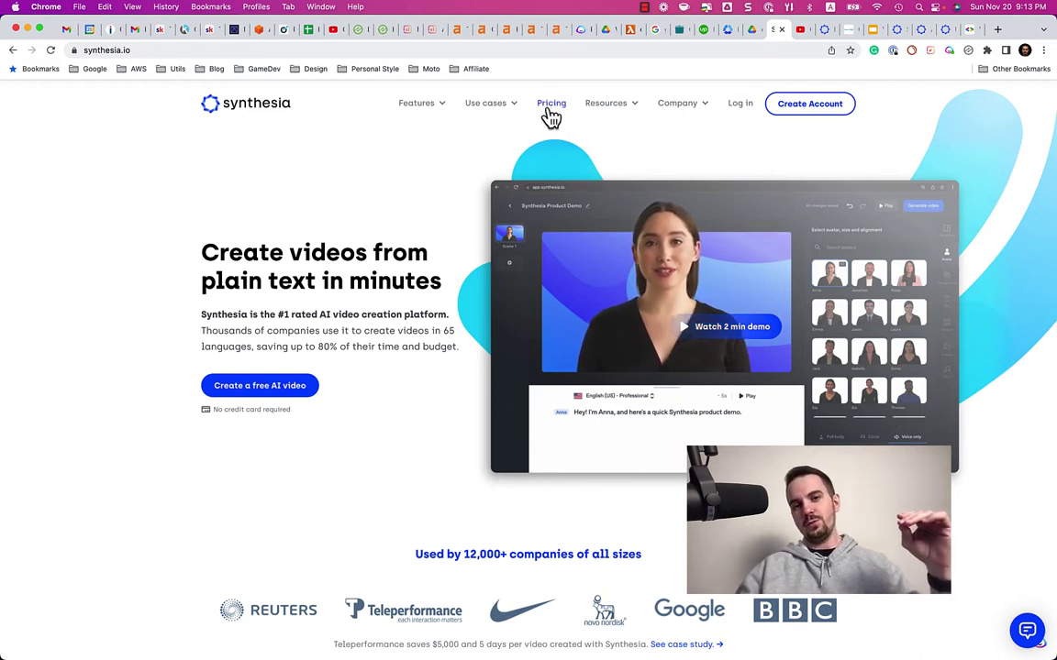
click(824, 33)
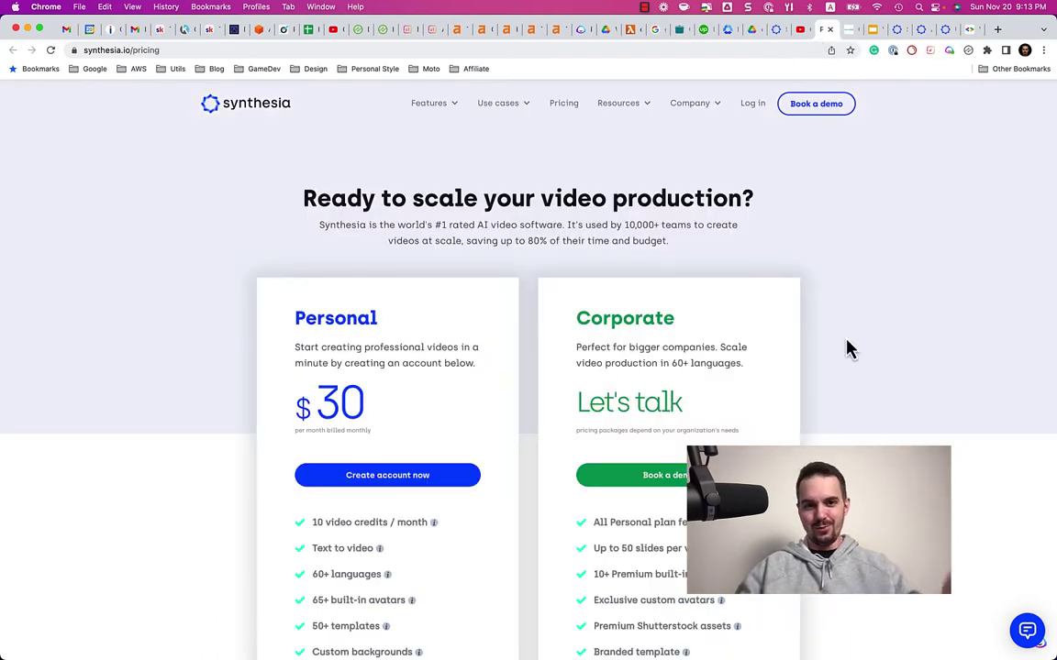
scroll(848, 349, down, 2)
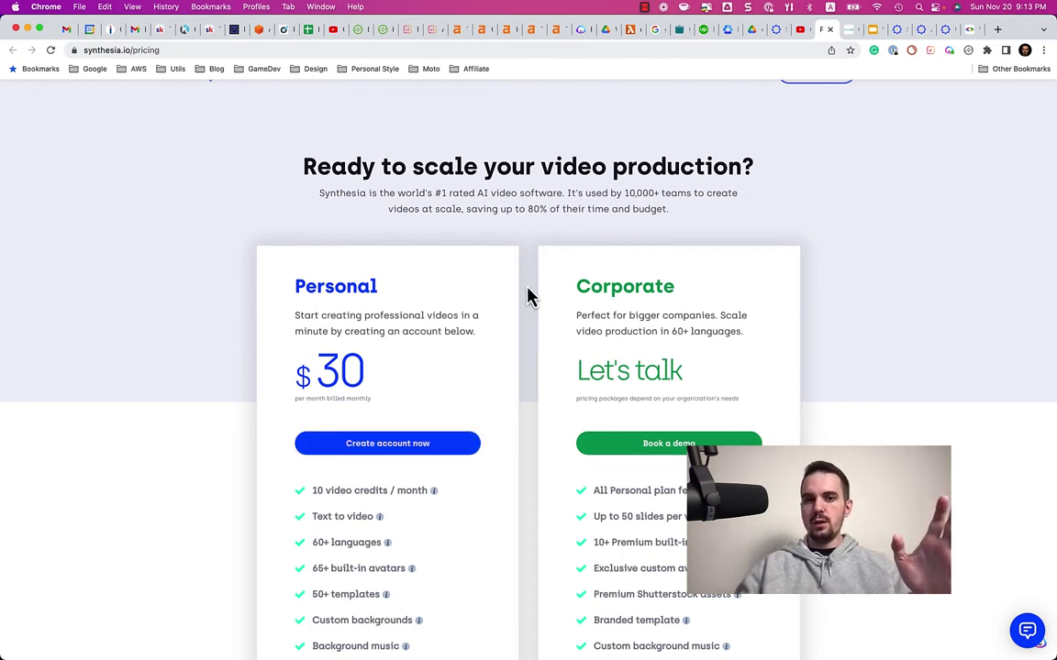
scroll(529, 299, up, 1)
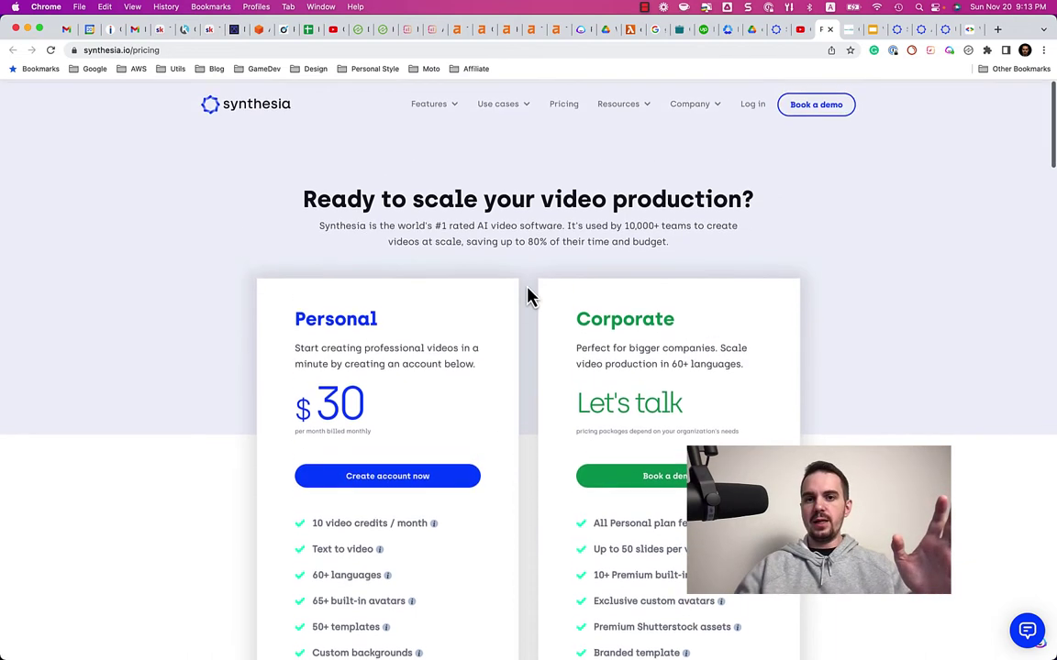
Step: Browse the video templates on the Synthesia app's home page and look at the blank new-video editor
click(897, 33)
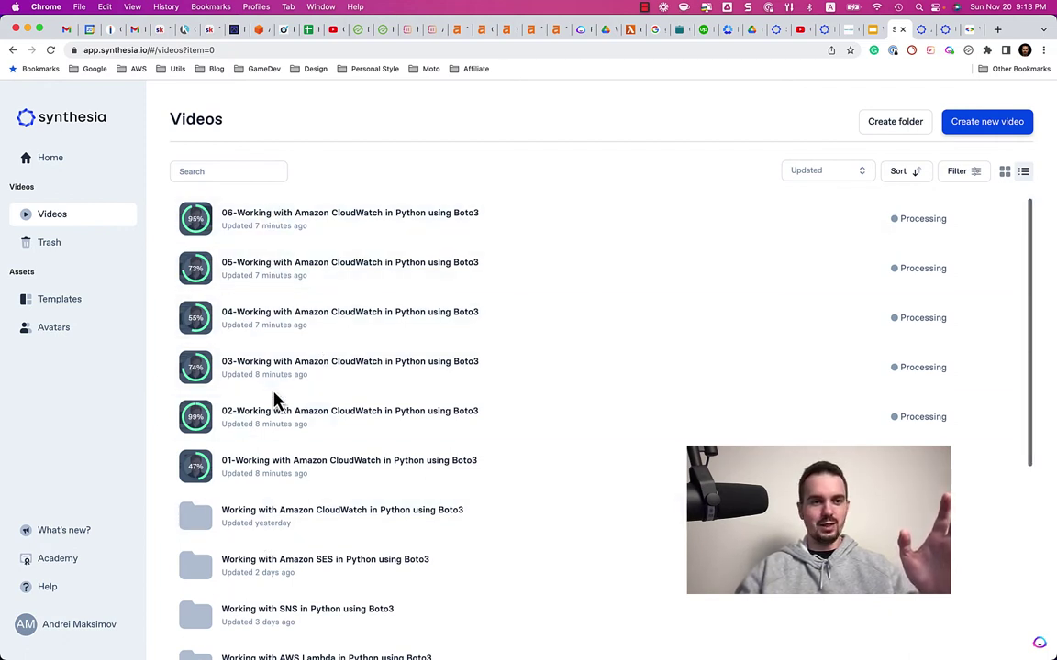
click(75, 163)
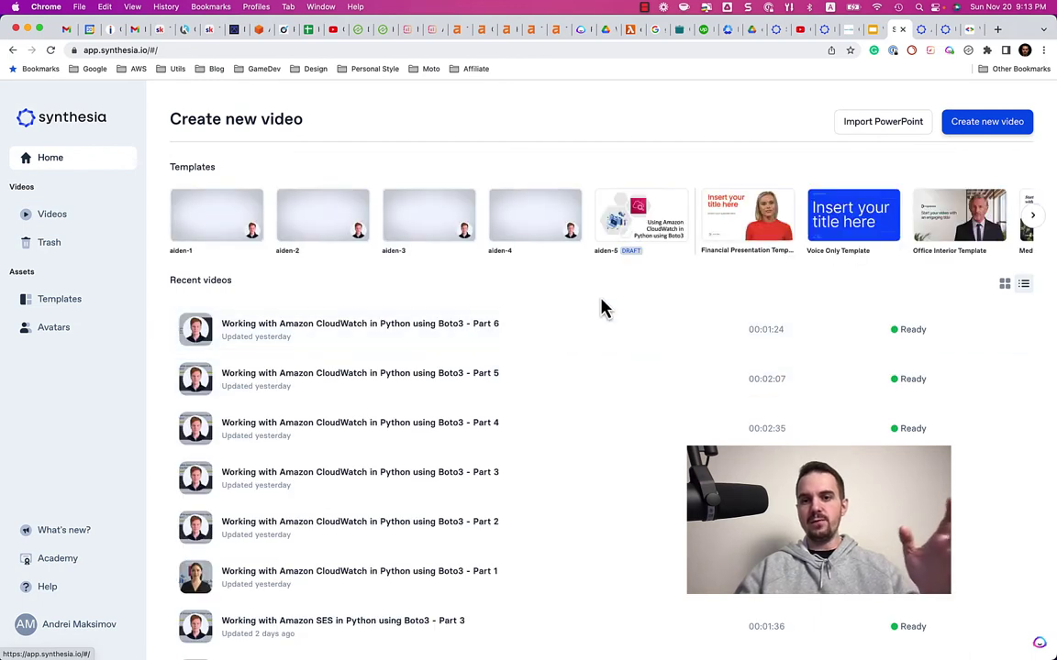
scroll(697, 253, right, 10)
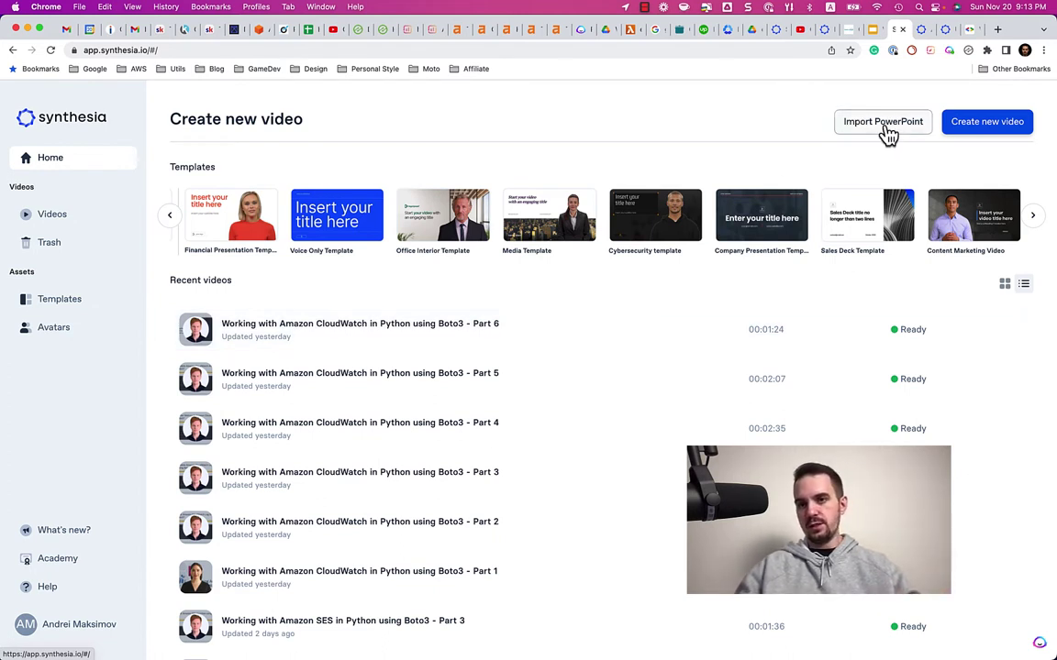
click(1006, 132)
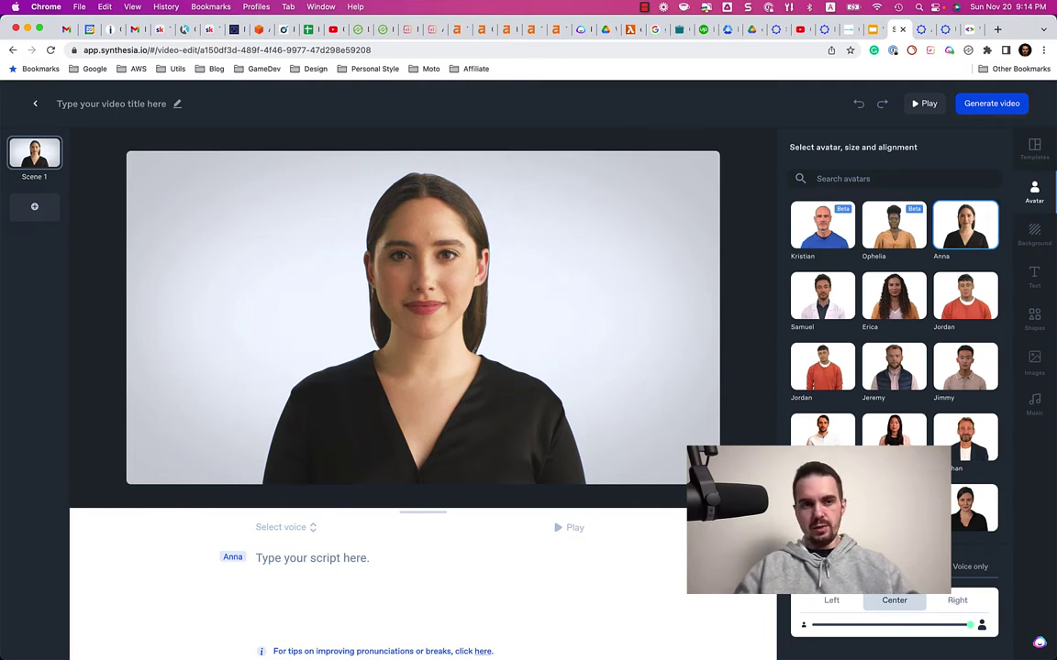
click(35, 104)
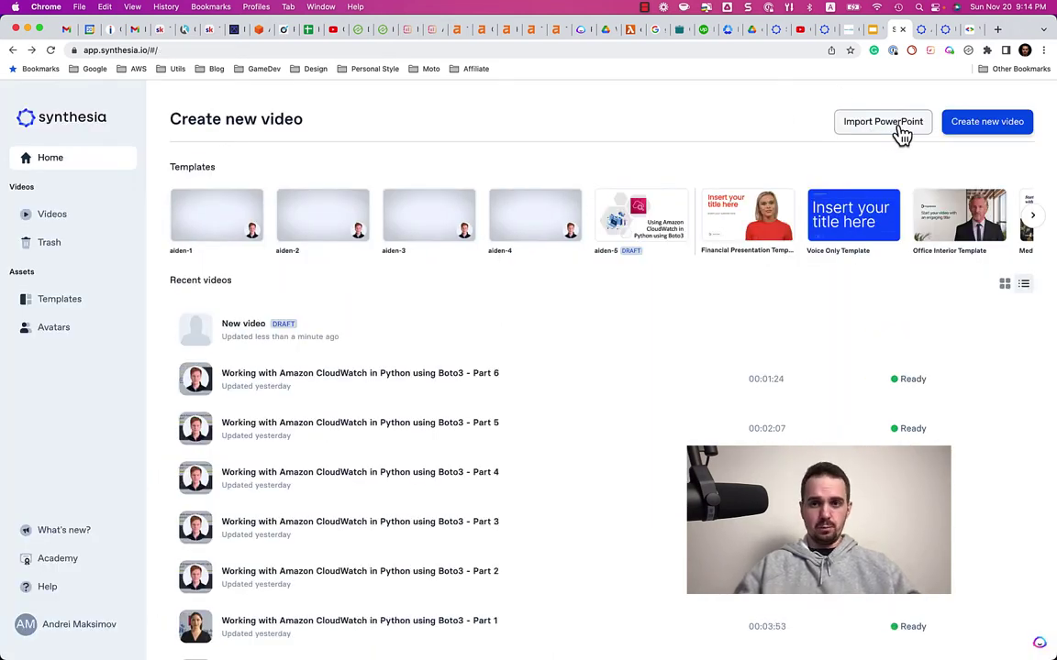
Step: Examine the full feature lists of the Personal and Corporate plans on Synthesia's pricing page
click(919, 43)
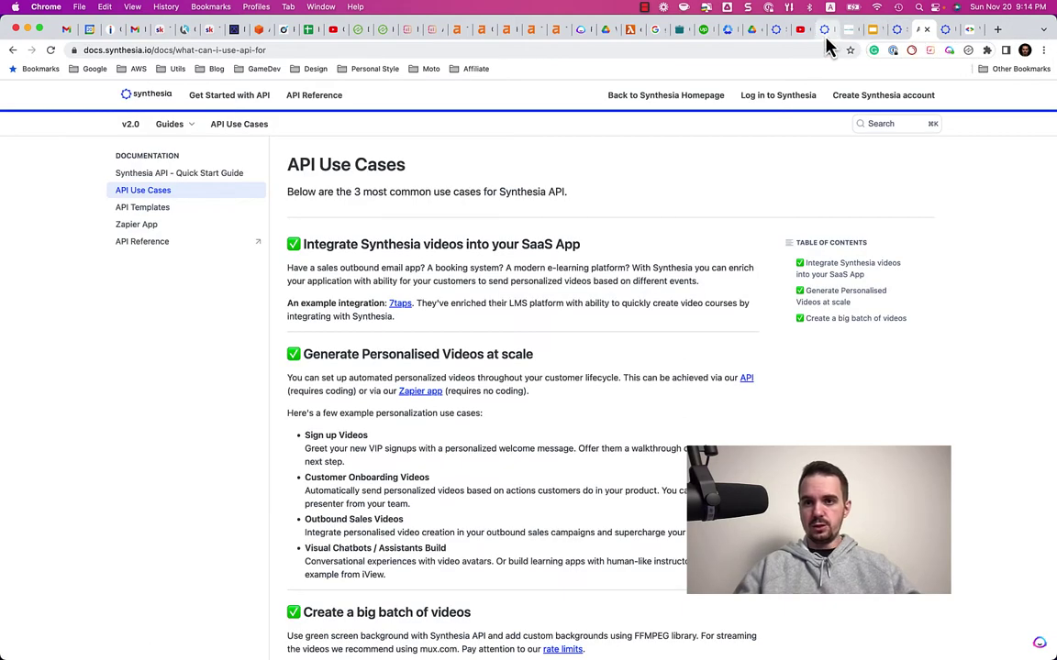
click(826, 33)
scroll(455, 587, down, 5)
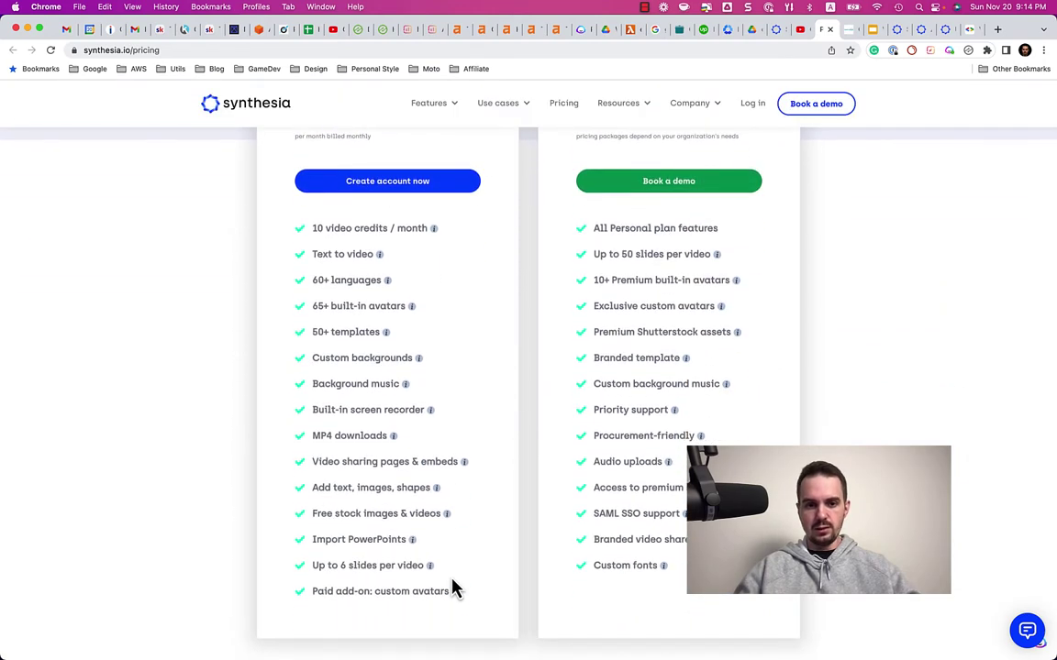
scroll(456, 587, up, 2)
scroll(455, 587, up, 3)
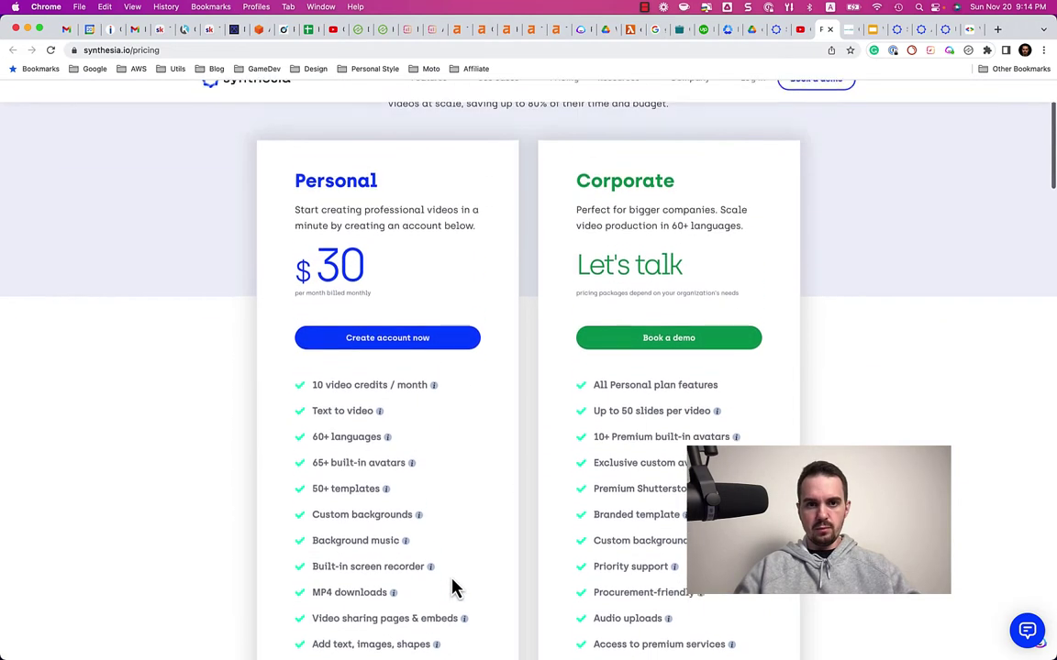
scroll(456, 587, down, 5)
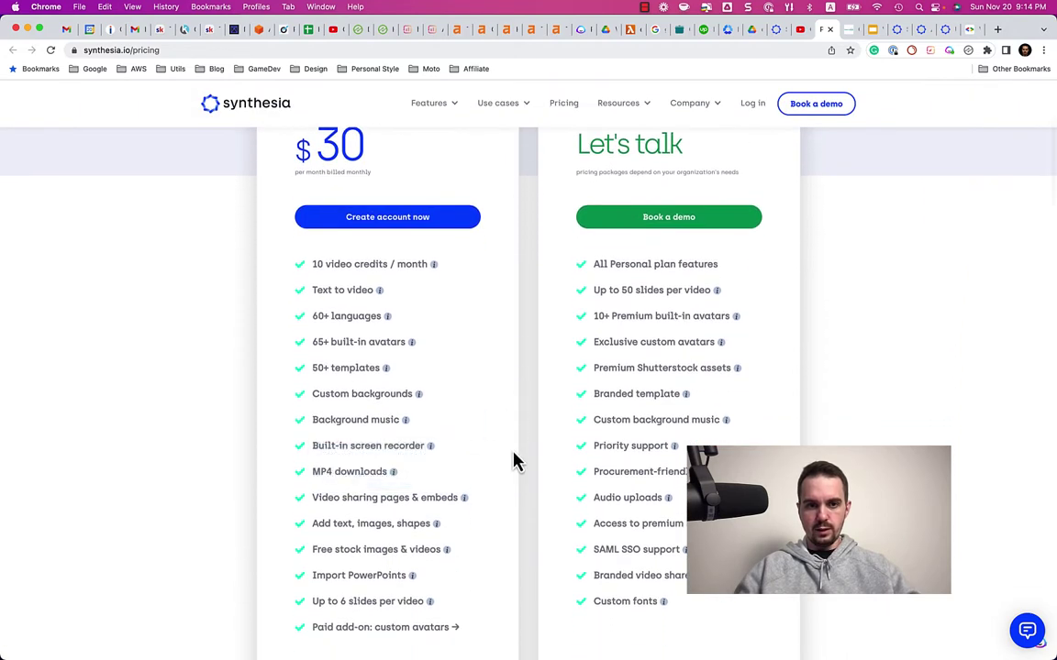
scroll(512, 456, down, 1)
scroll(513, 459, down, 3)
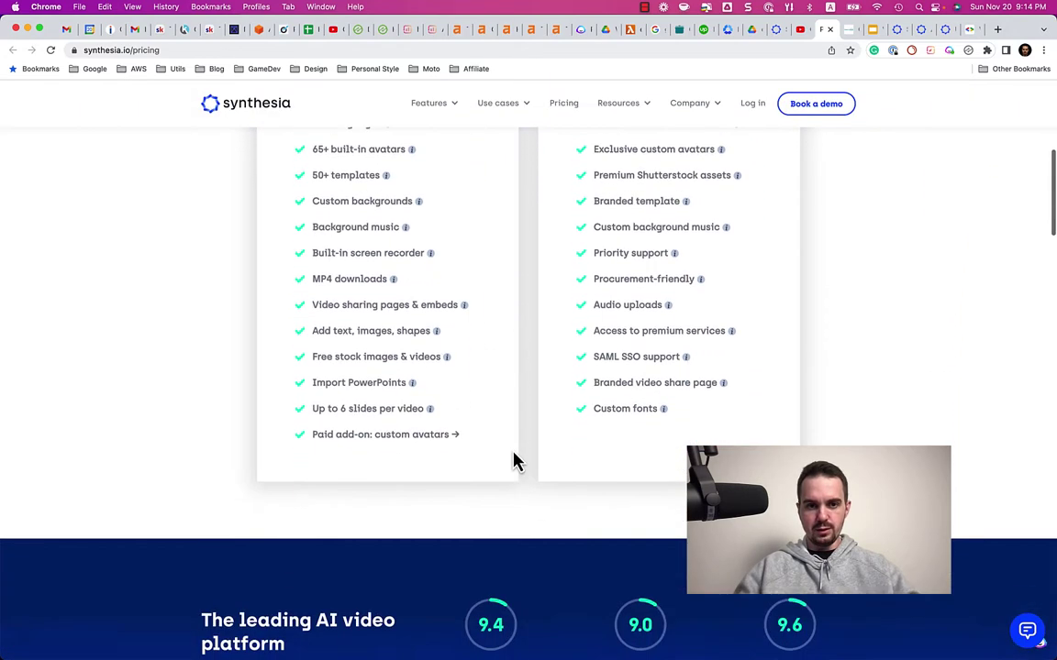
scroll(512, 458, up, 6)
scroll(512, 459, up, 4)
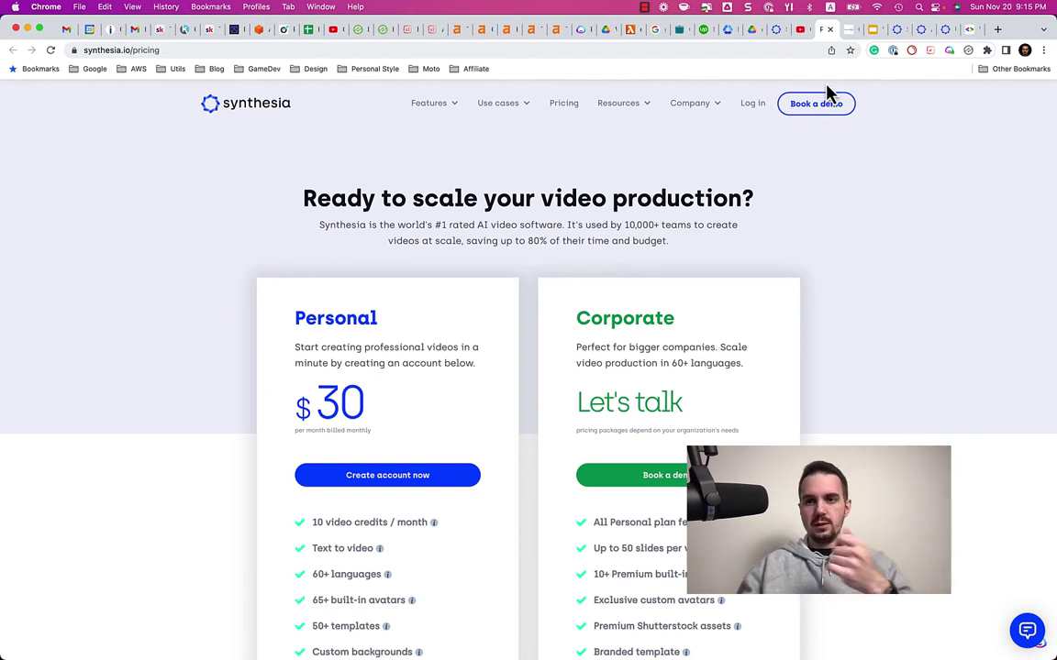
Step: In the Synthesia app, choose "Working with AWS IAM in Python using Boto3 - Part 1.pptx" from Downloads for PowerPoint import, previewing its slides
click(897, 35)
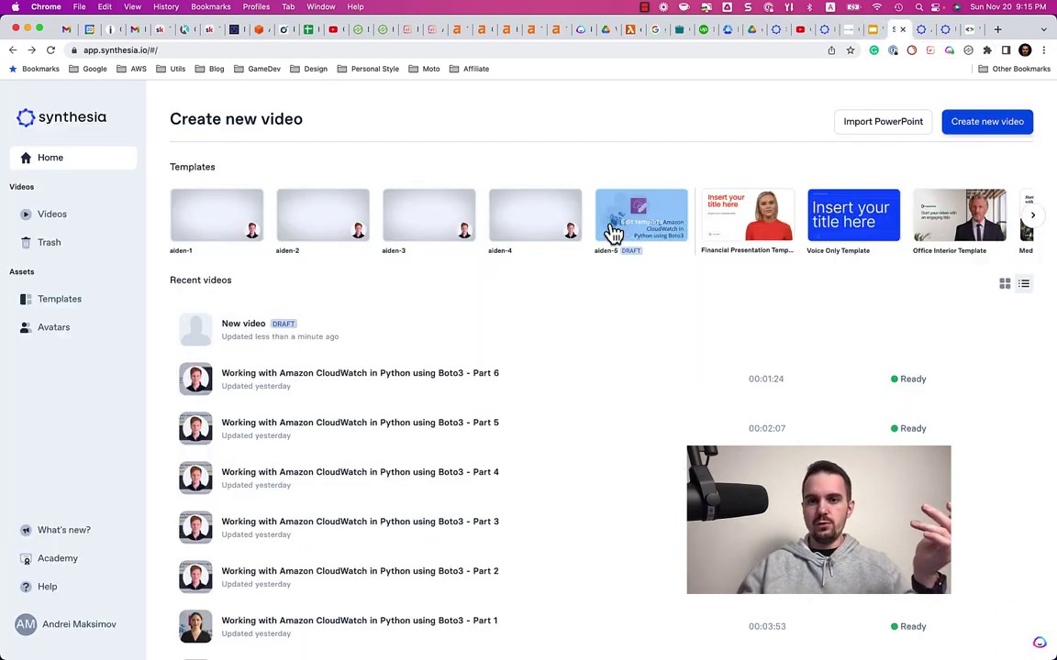
scroll(608, 231, right, 5)
scroll(614, 229, left, 1)
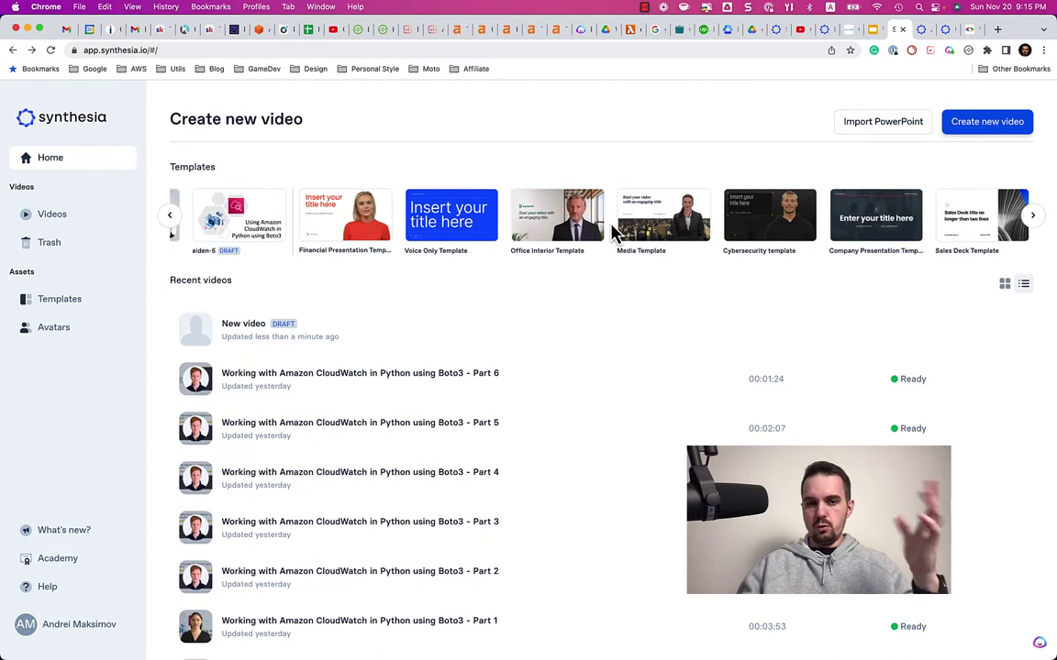
click(886, 126)
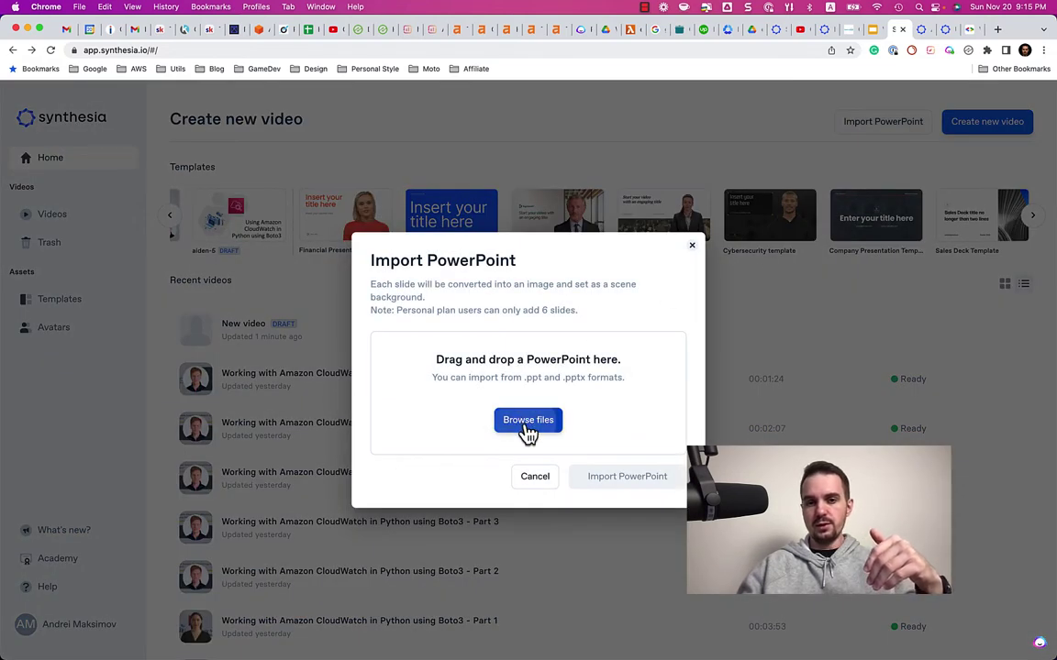
click(527, 424)
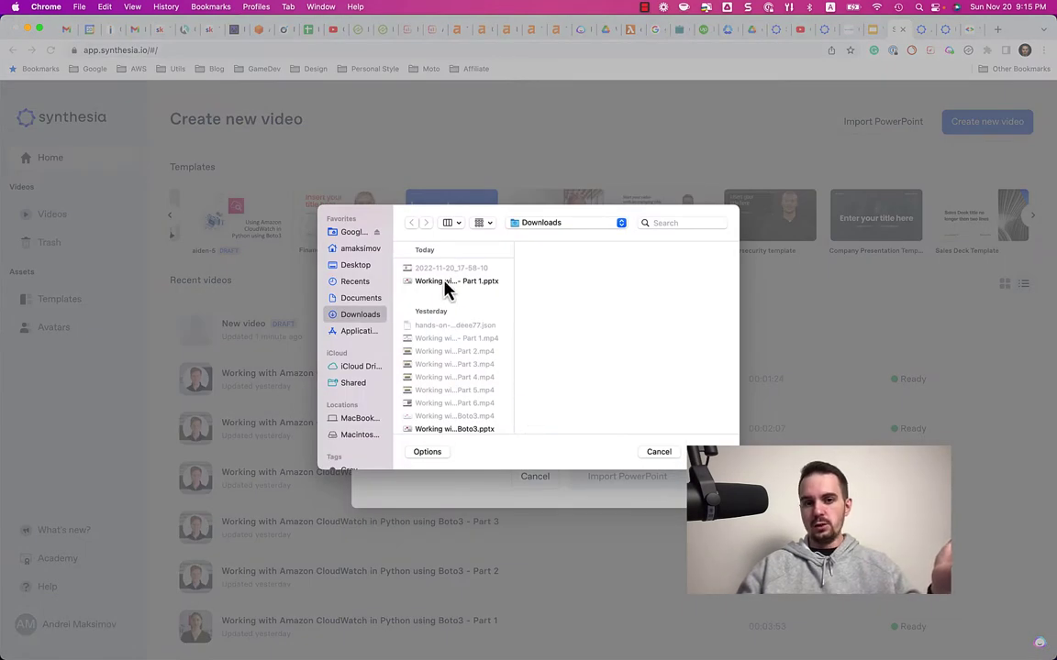
click(477, 284)
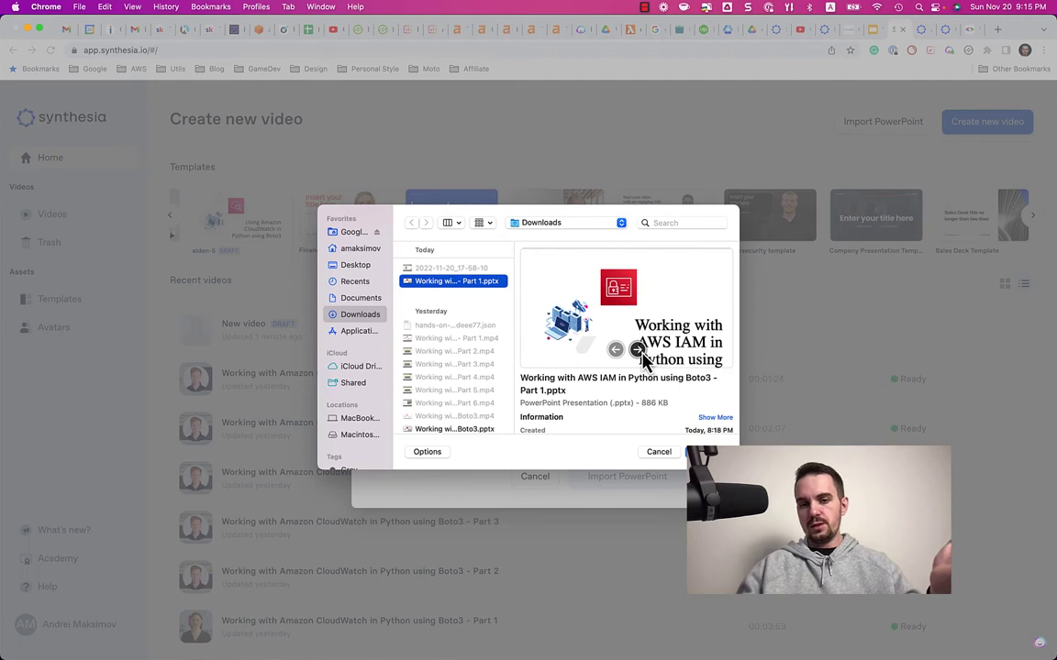
click(638, 352)
click(640, 355)
click(638, 352)
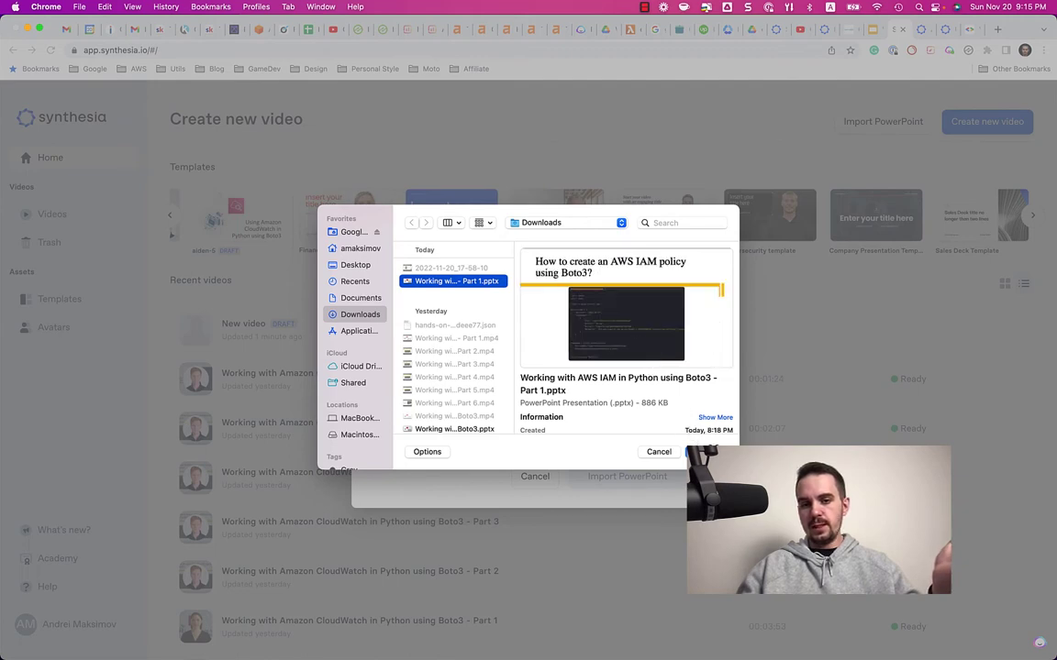
key(Return)
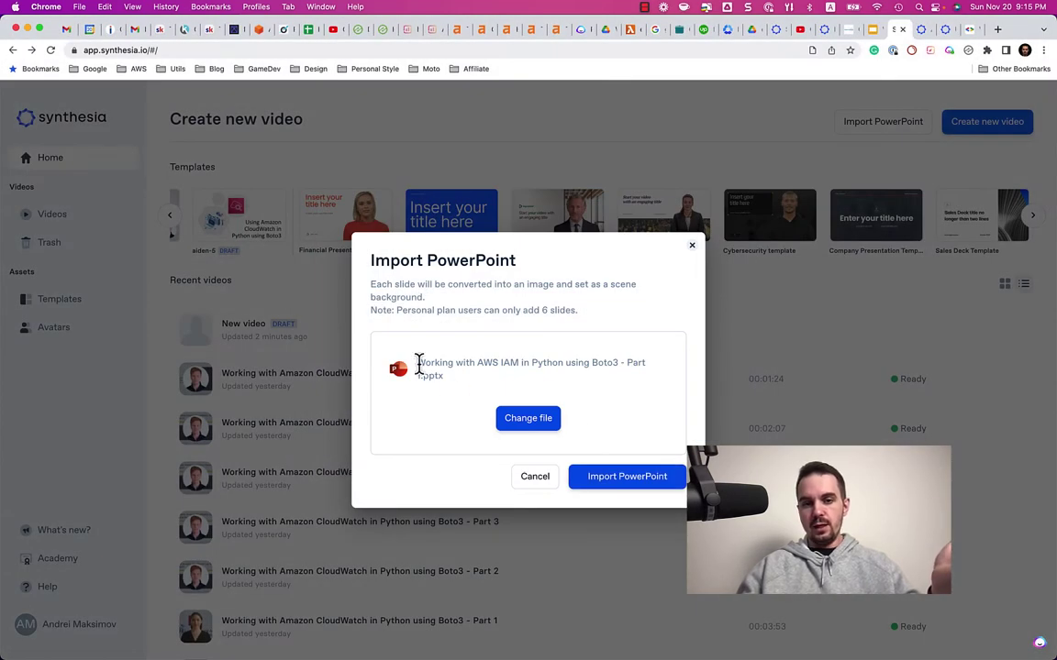
Step: Import the chosen PowerPoint and title the video with its copied file name, "Working with AWS IAM in Python using Boto3 - Part 1"
drag(419, 366, 421, 372)
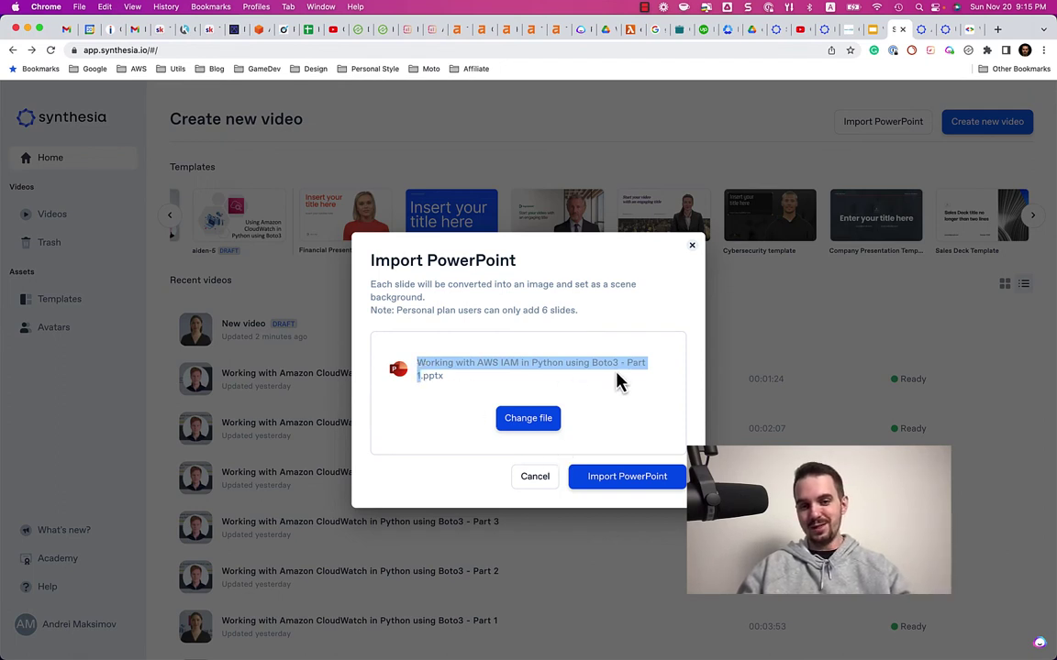
click(650, 484)
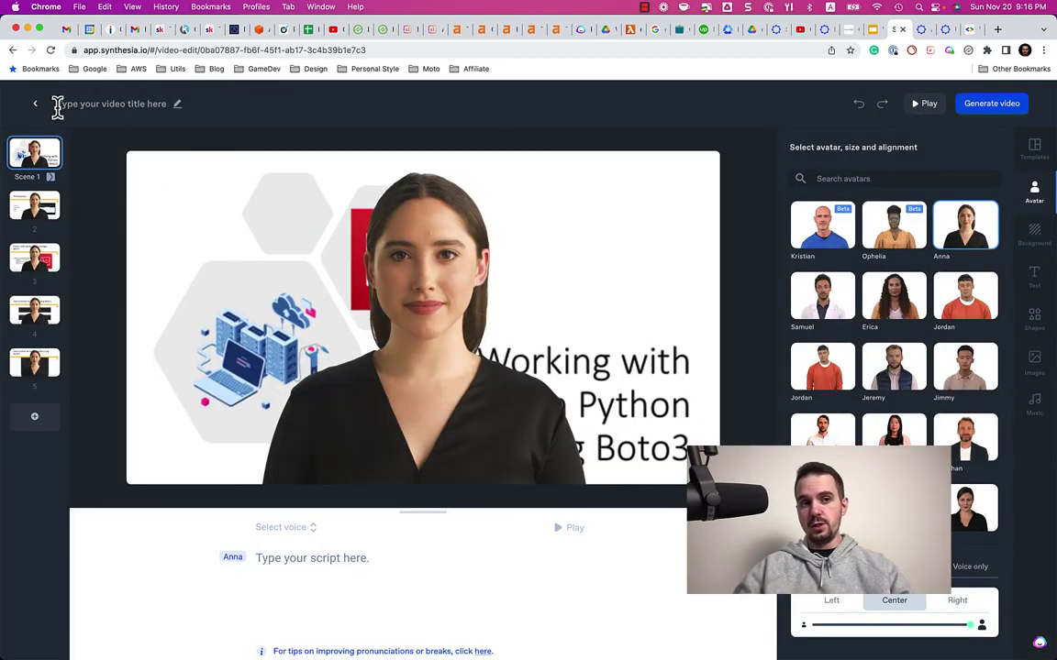
click(172, 105)
text(IAM in Python using Boto3 - Part 1)
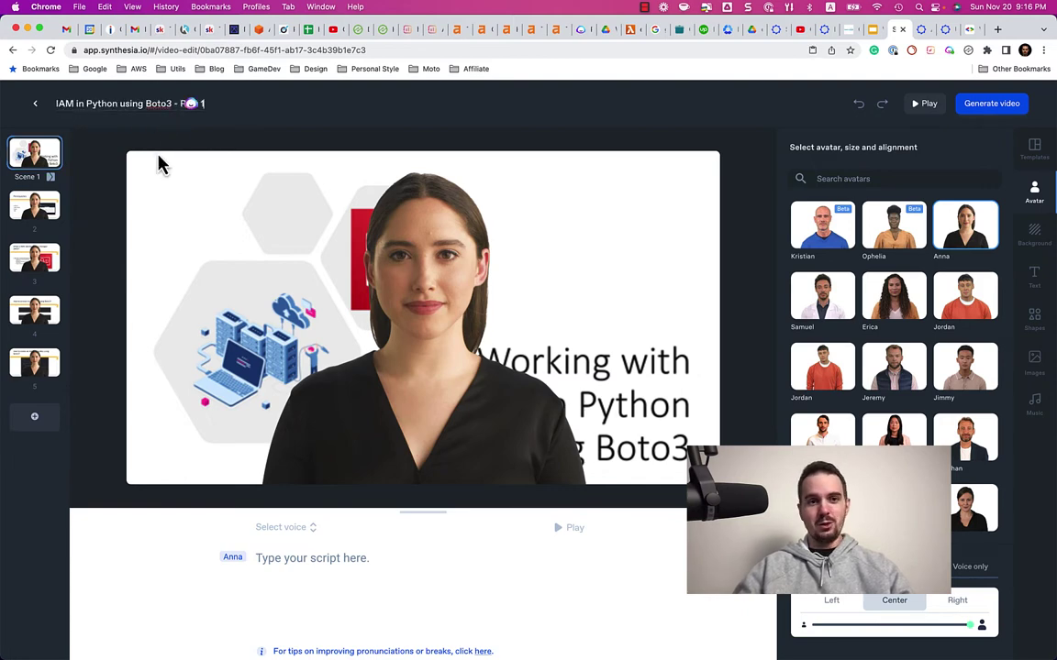
Step: Confirm the video title and set Aiden as the avatar for all scenes
click(228, 135)
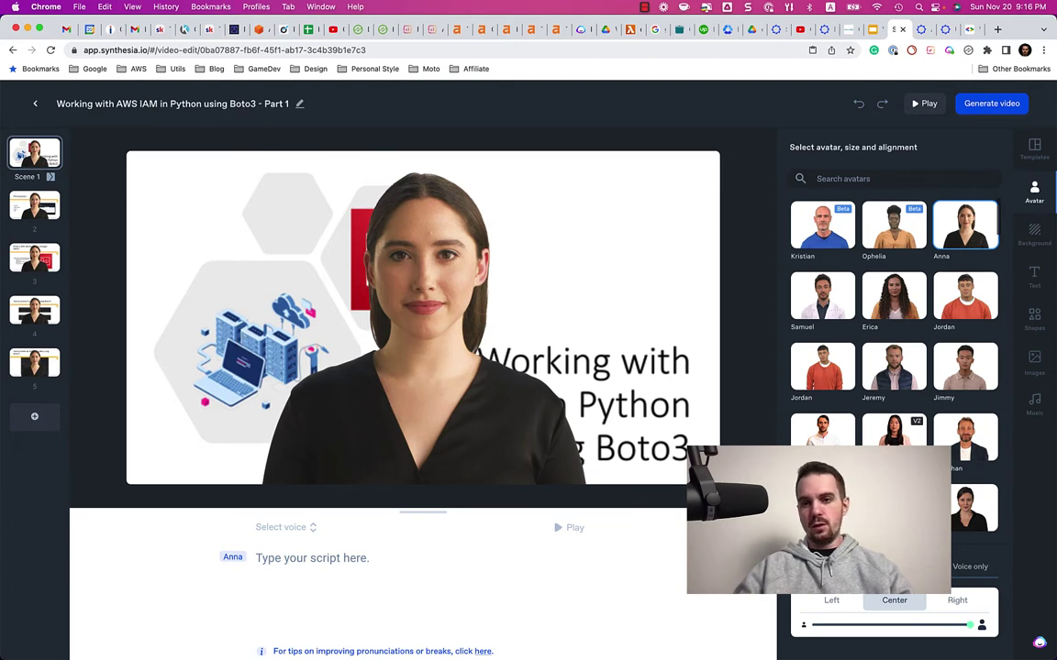
scroll(870, 344, down, 3)
scroll(869, 344, down, 3)
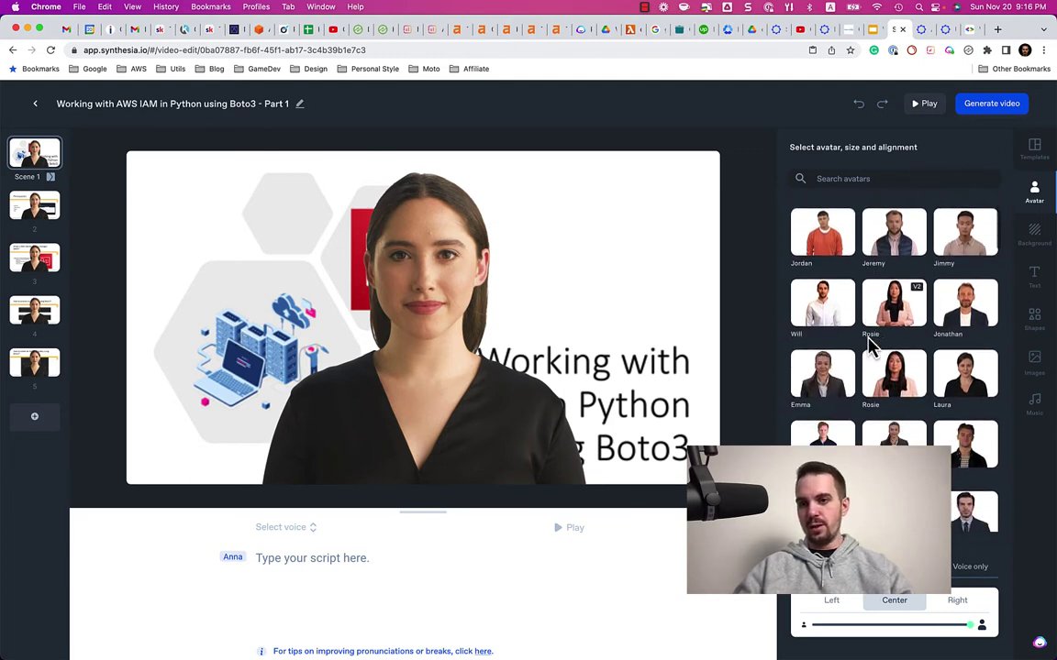
scroll(870, 344, down, 1)
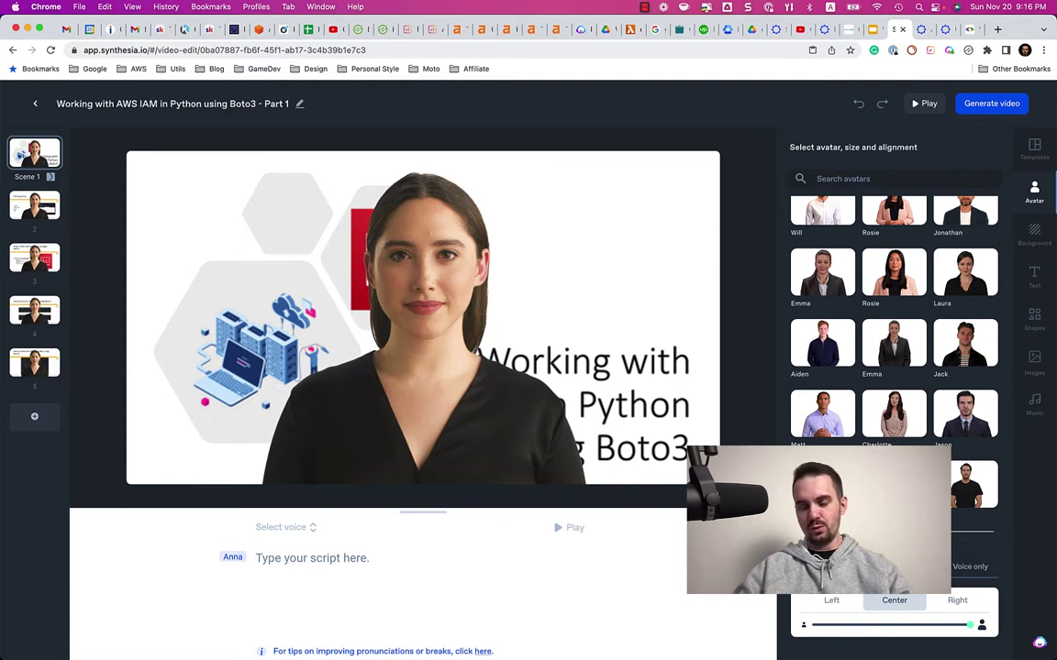
click(822, 360)
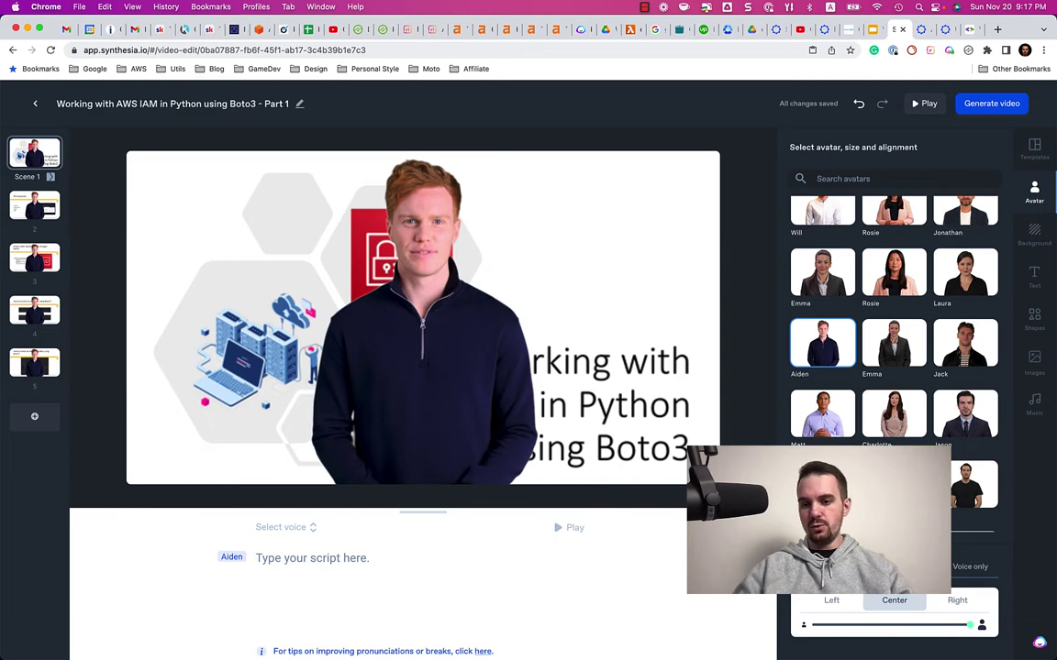
Step: Try the left and center avatar alignments on the first scene, then align Aiden to the right
click(844, 605)
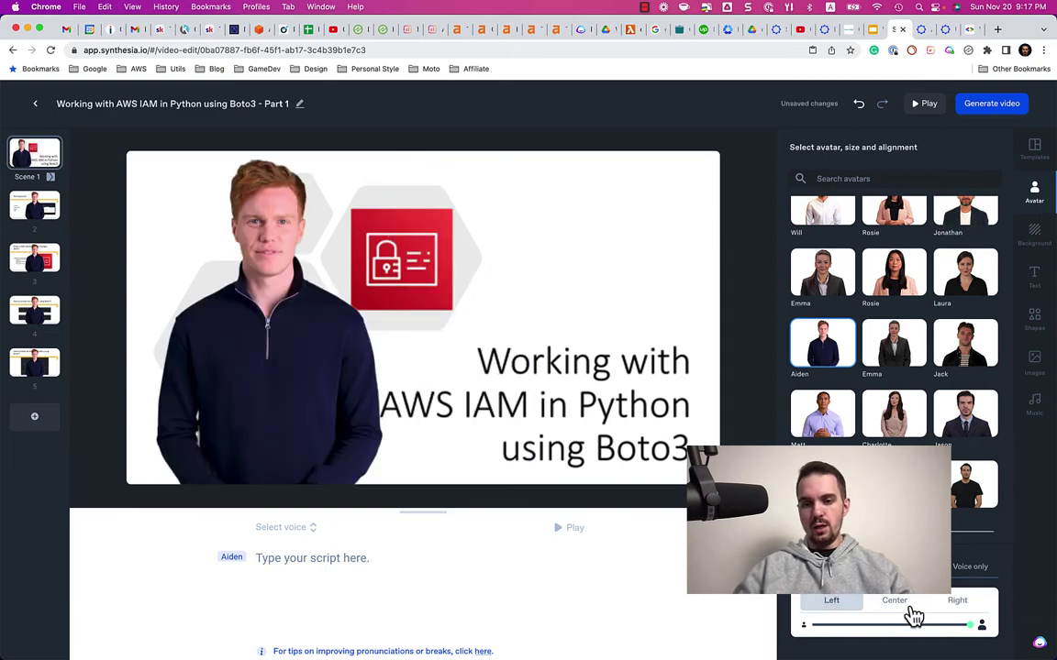
click(914, 613)
click(955, 606)
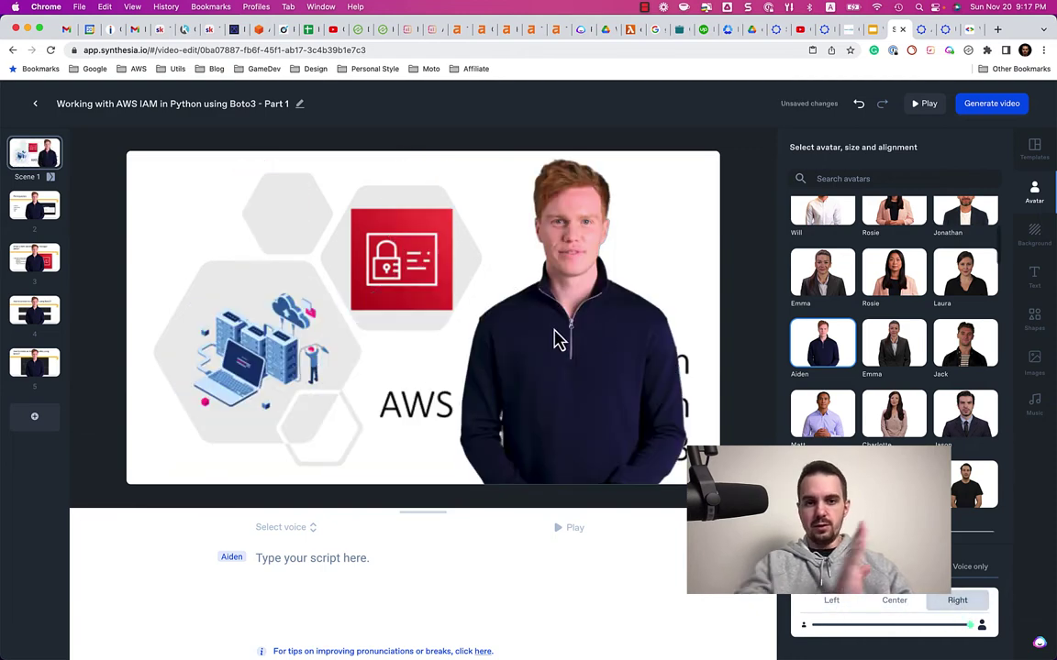
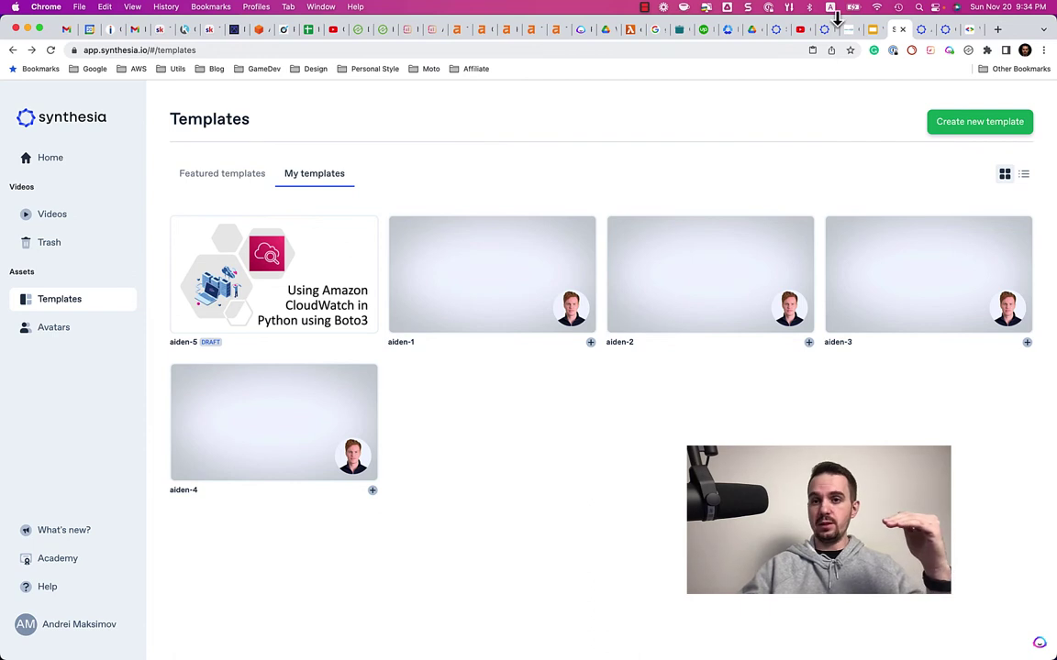
Step: Switch to the "Working with Amazon CloudWatch in Python using Boto3" deck in Google Slides and look through its slides to the end
click(871, 29)
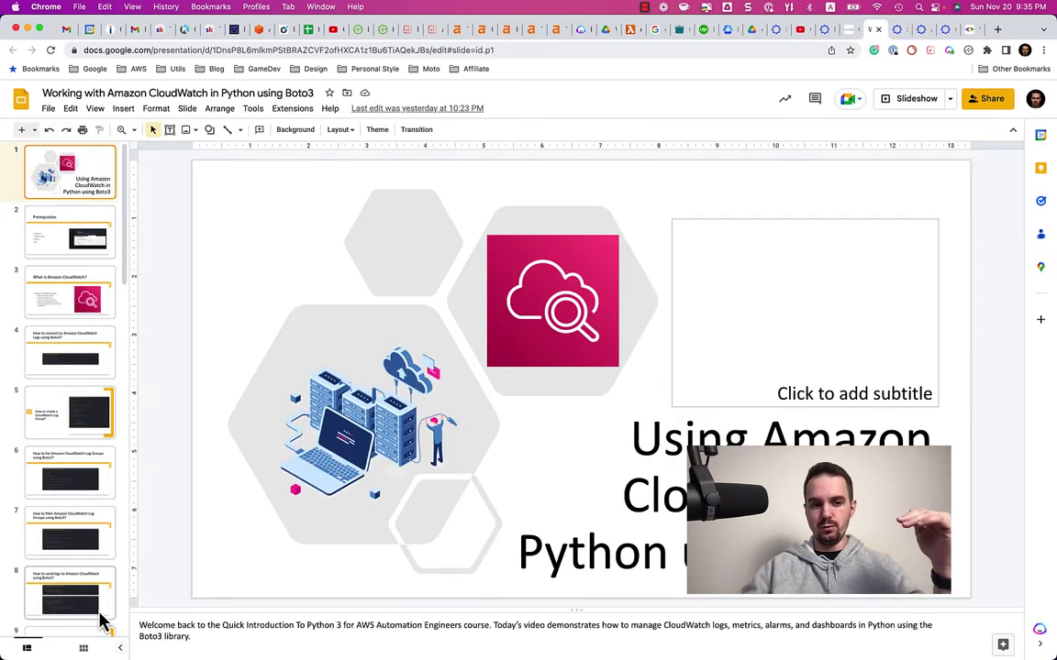
scroll(97, 518, down, 10)
scroll(97, 518, down, 7)
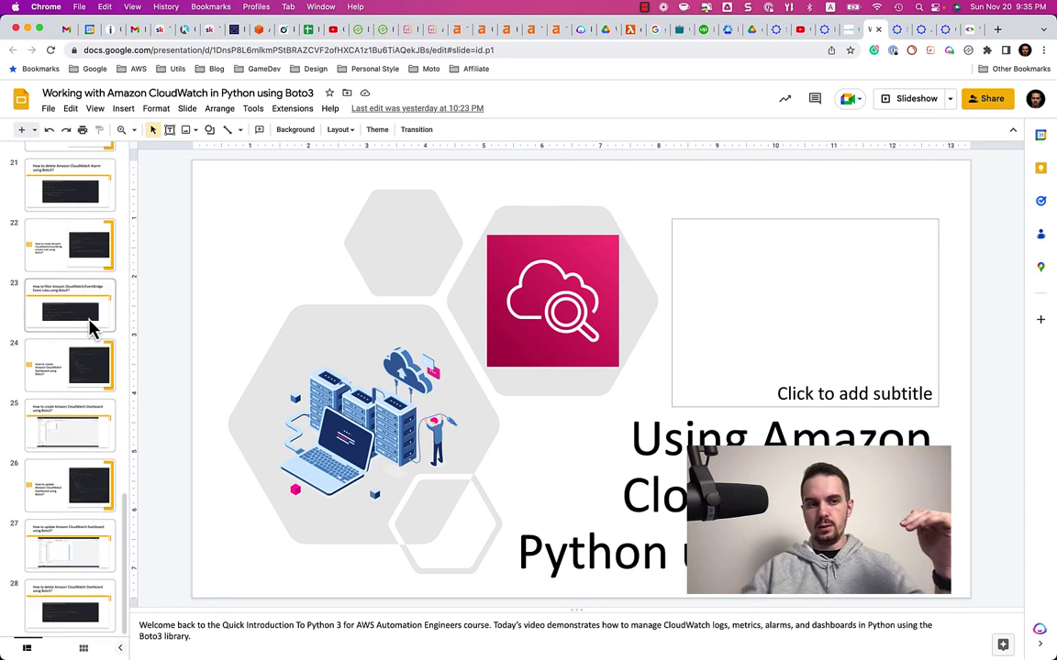
scroll(88, 236, up, 1)
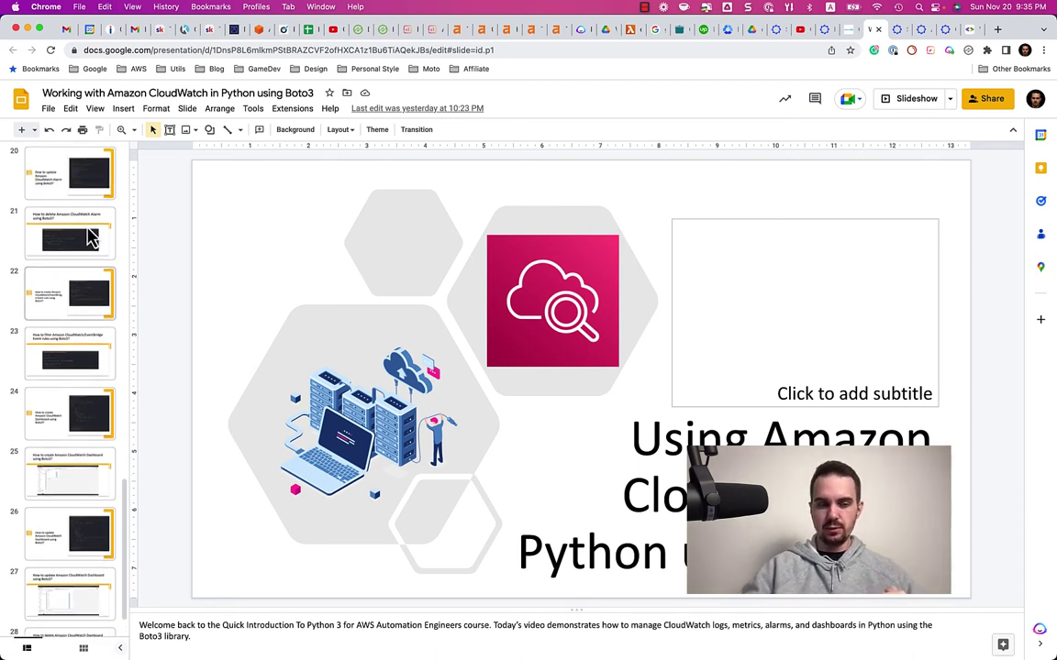
scroll(54, 477, down, 1)
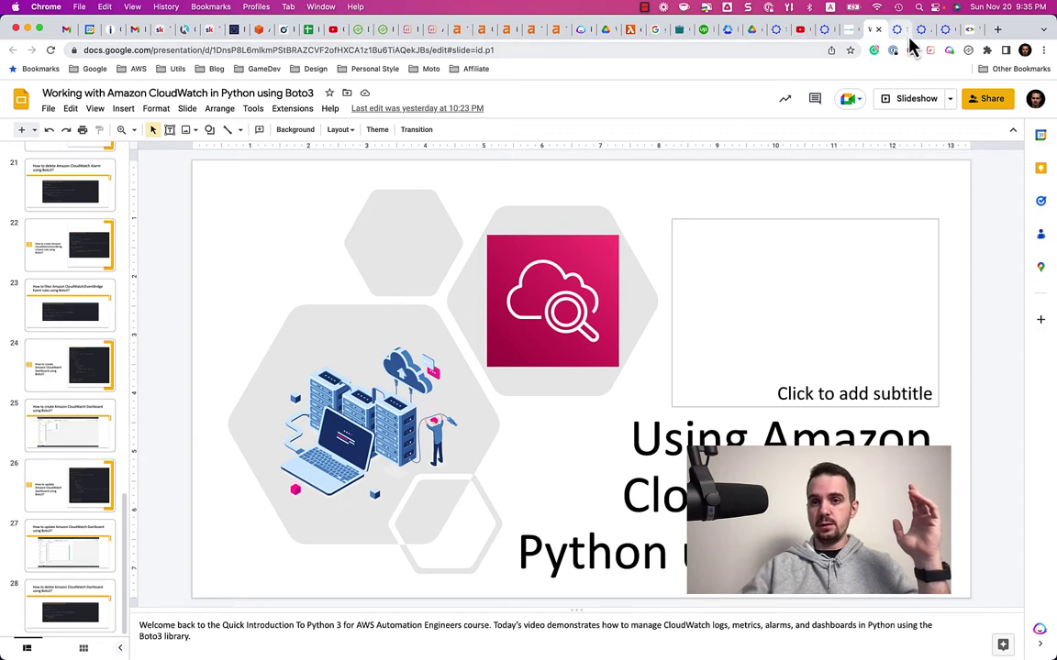
Step: Look at Synthesia's pricing page, its API Use Cases guide and the API reference for creating a video from a template
click(823, 36)
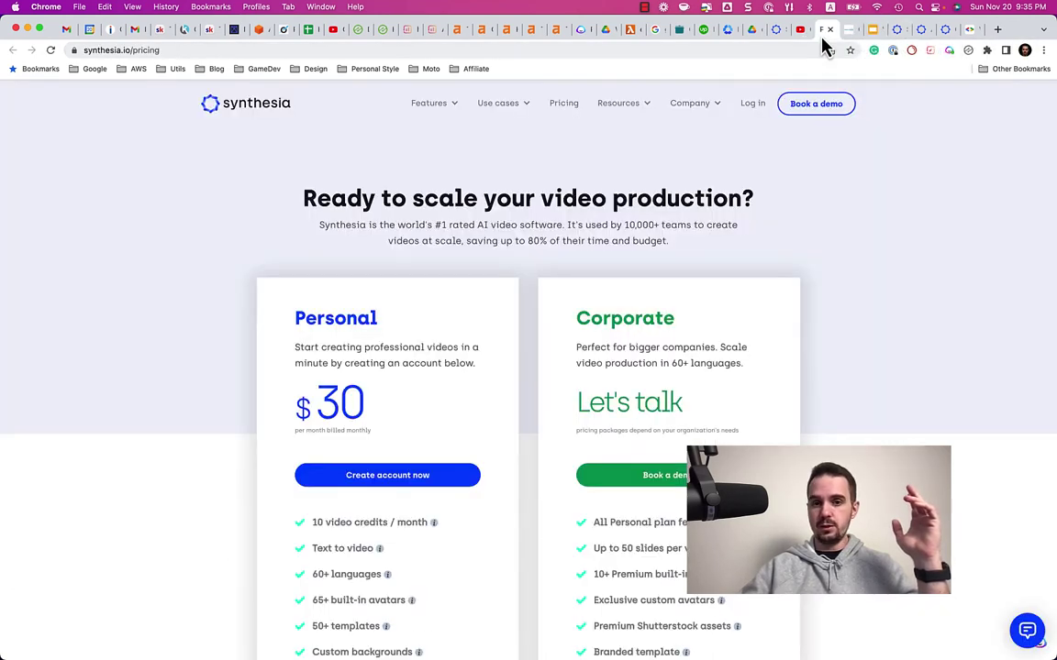
click(897, 37)
click(922, 39)
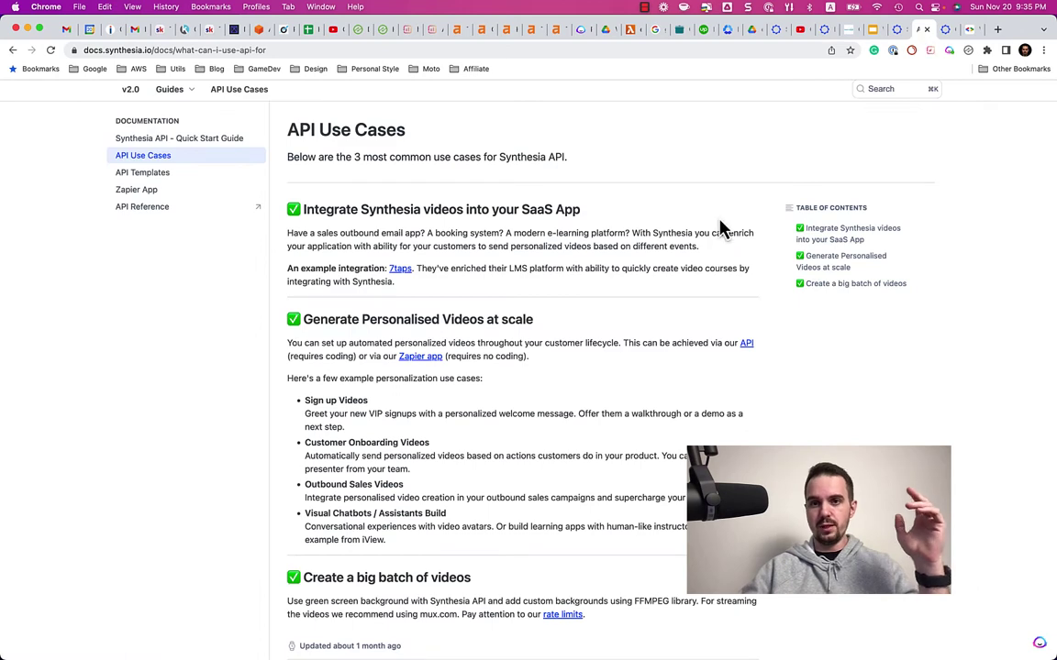
click(947, 35)
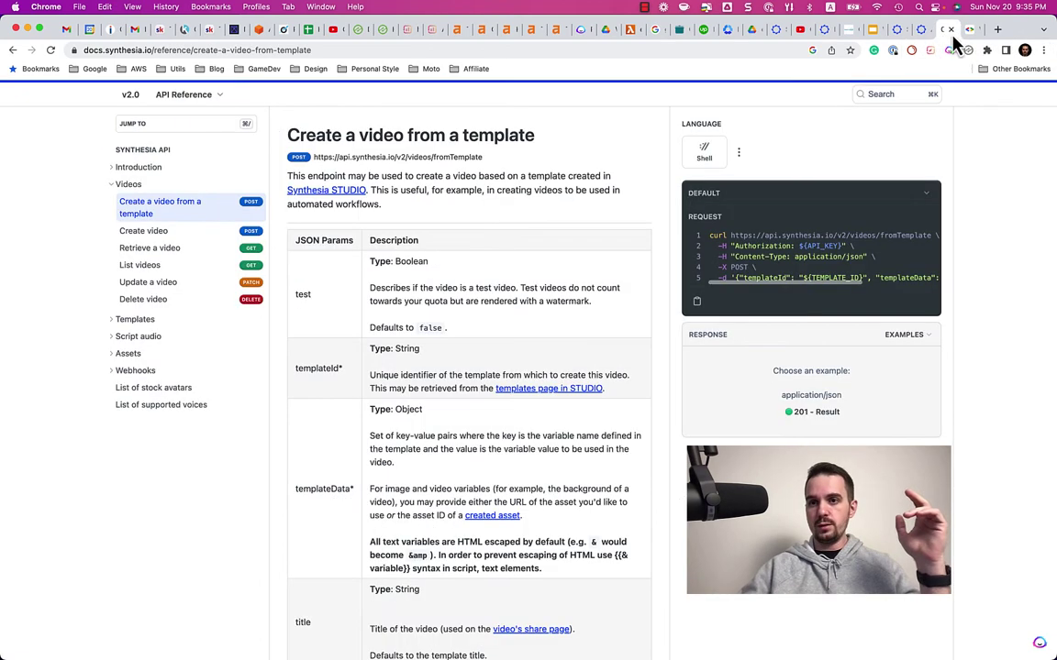
Step: Return to the Synthesia app and look through the home page's recent videos and the full Videos list
click(895, 35)
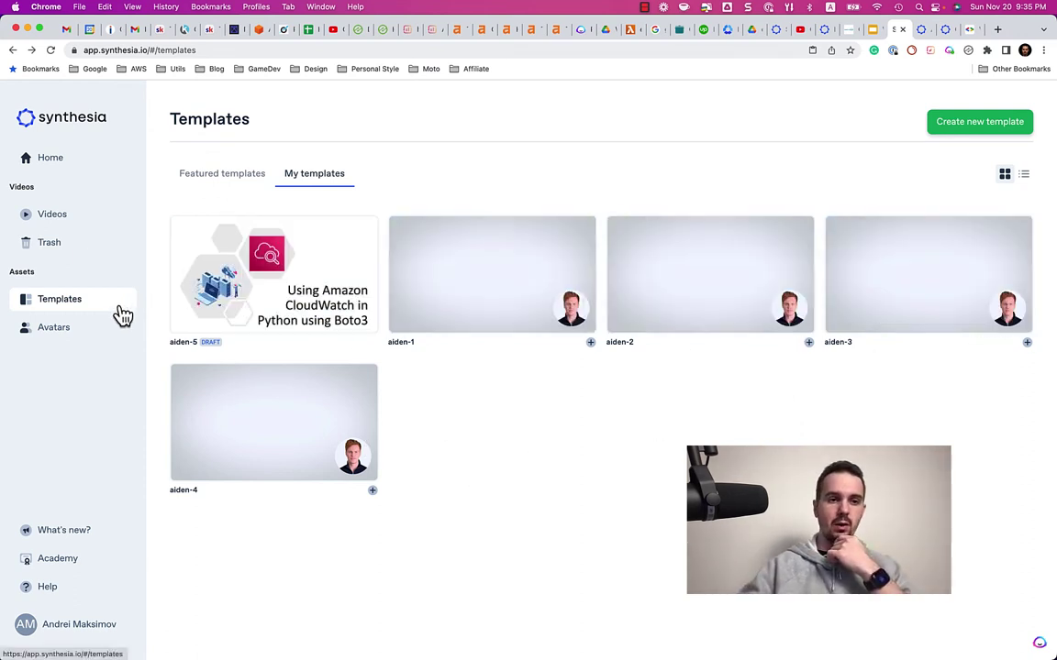
click(60, 163)
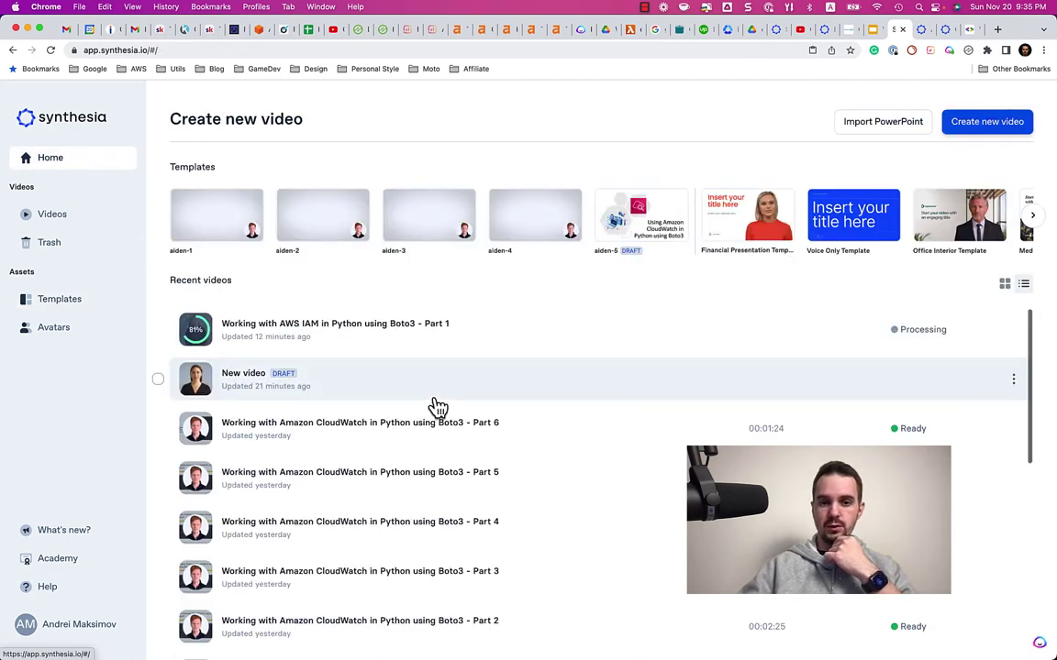
scroll(438, 407, down, 3)
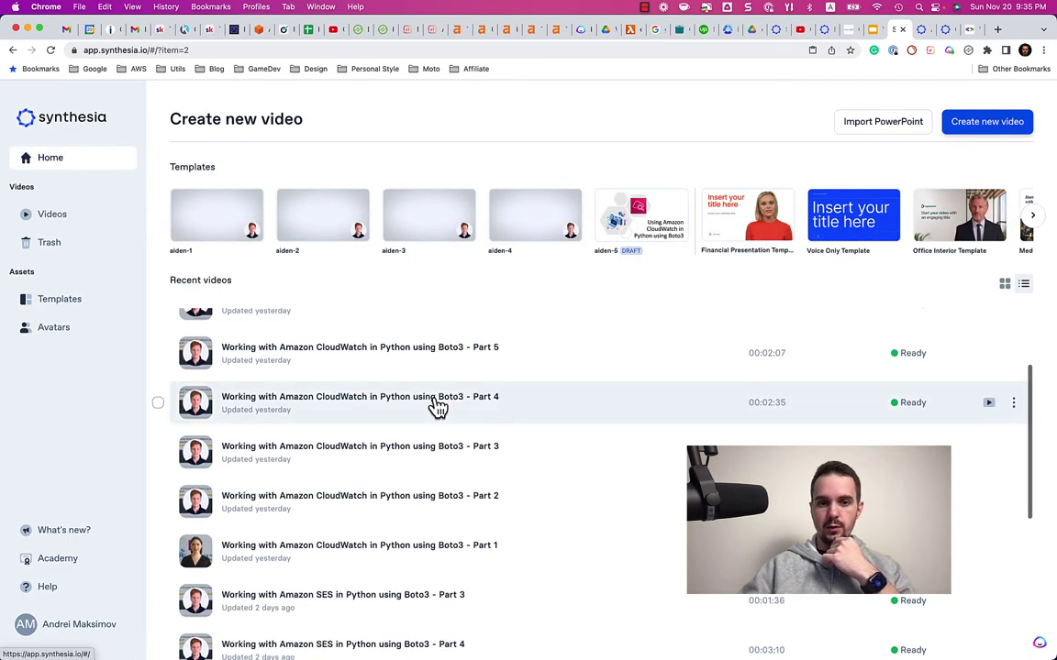
scroll(303, 369, up, 3)
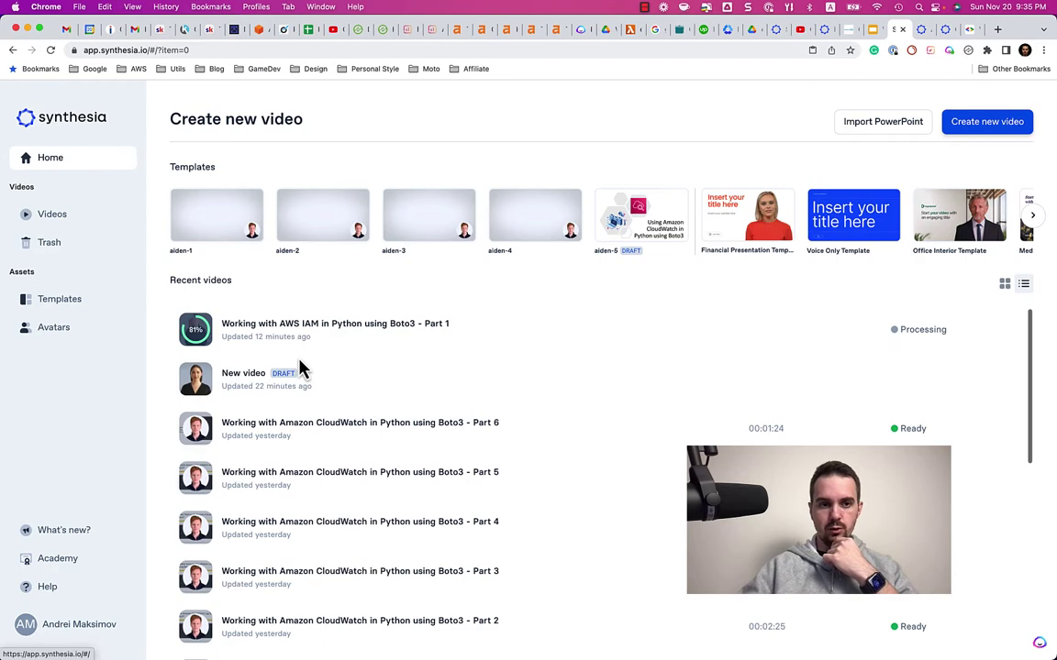
click(59, 216)
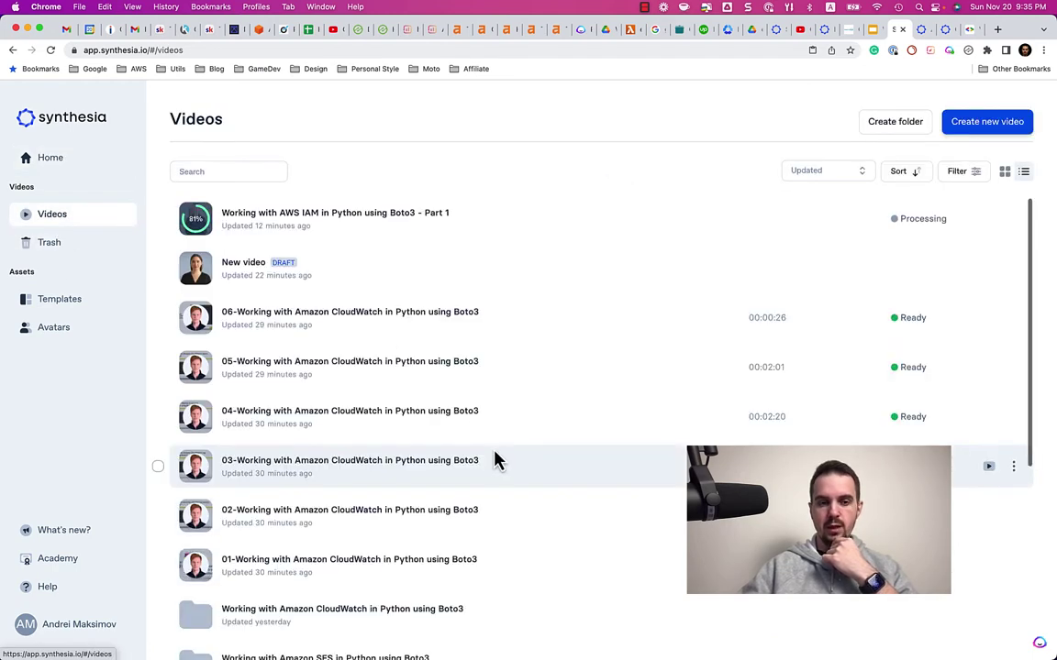
scroll(462, 420, down, 2)
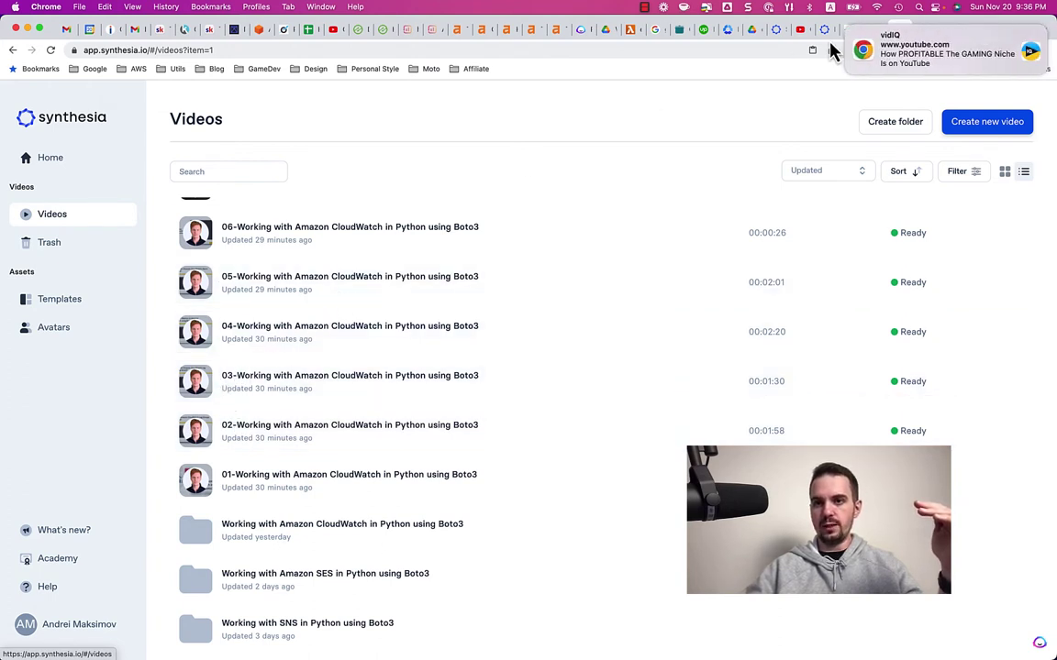
Step: View the available actions for the video "01-Working with Amazon CloudWatch in Python using Boto3", without applying any
click(847, 30)
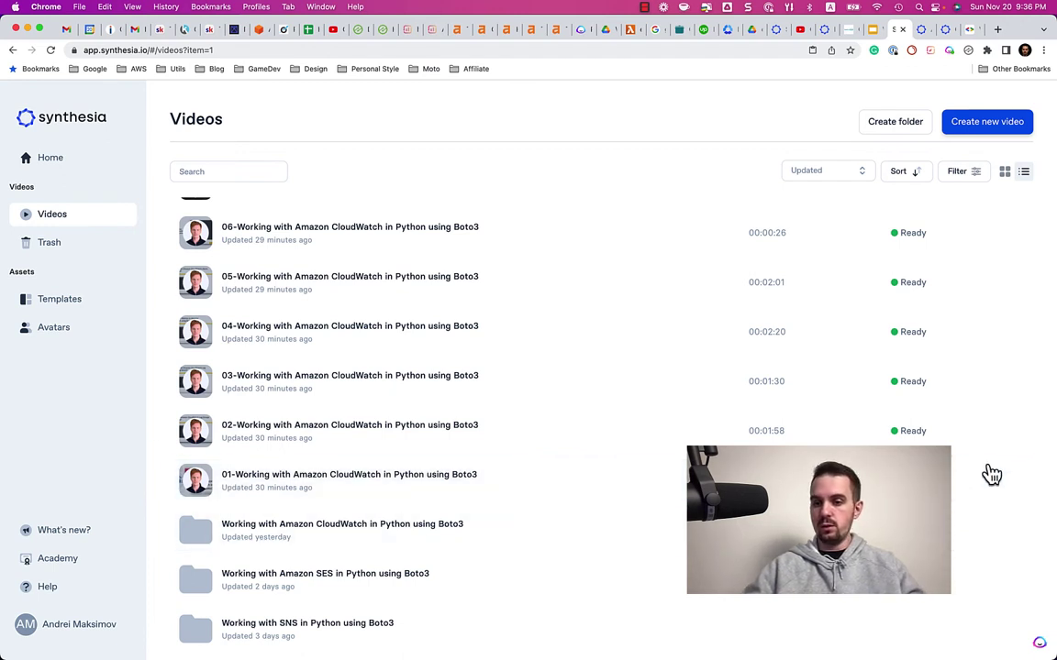
click(1013, 489)
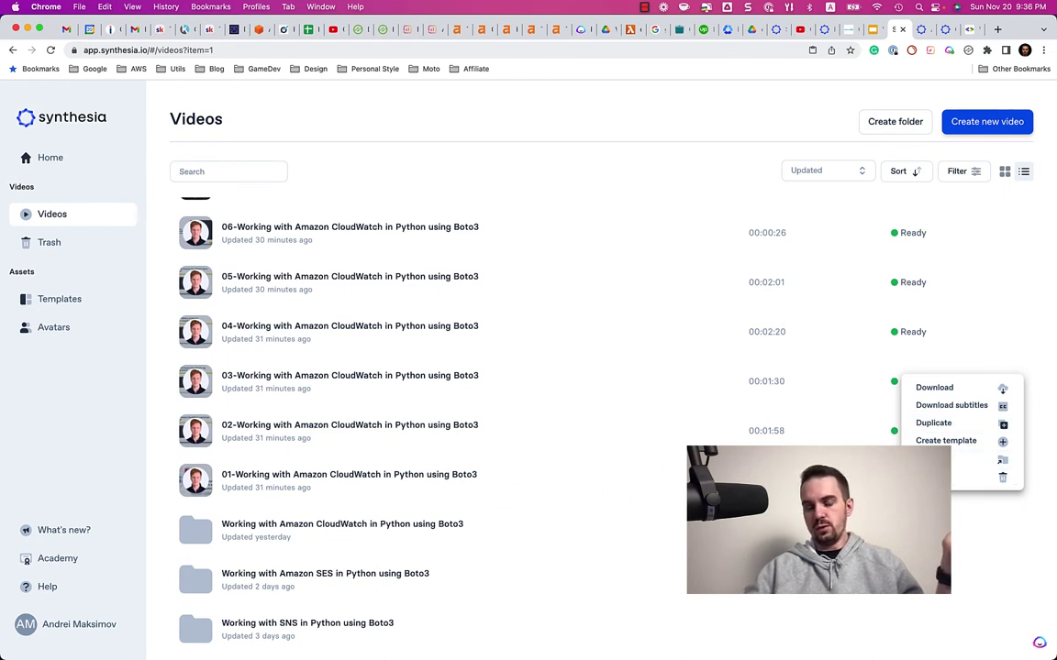
click(544, 495)
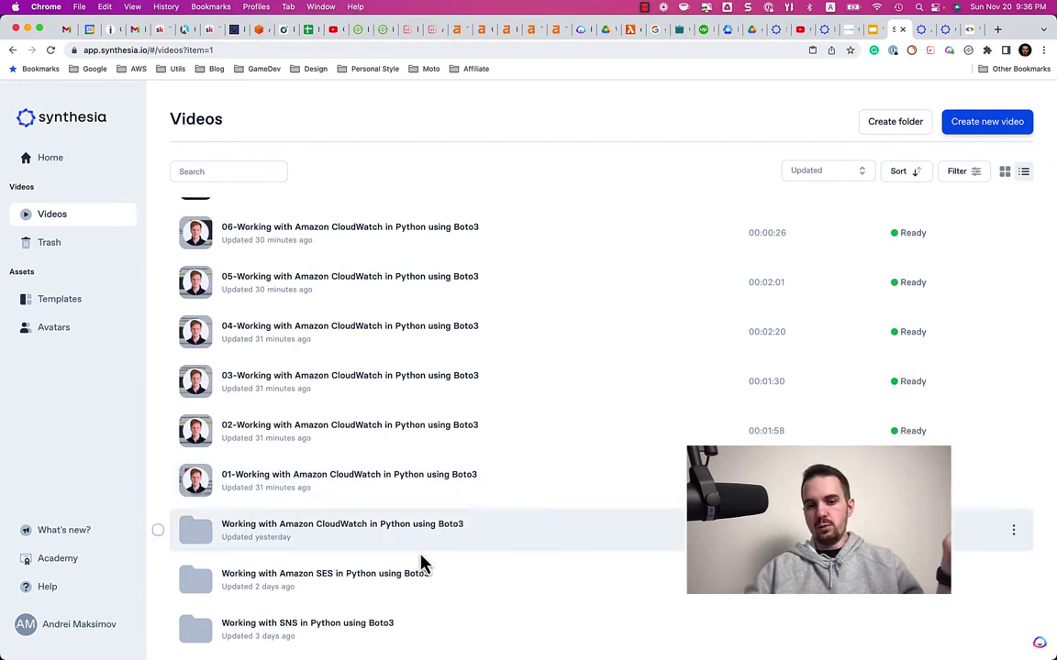
Step: View the videos in the "Working with Amazon CloudWatch in Python using Boto3" folder, then the templates on the home page
click(309, 540)
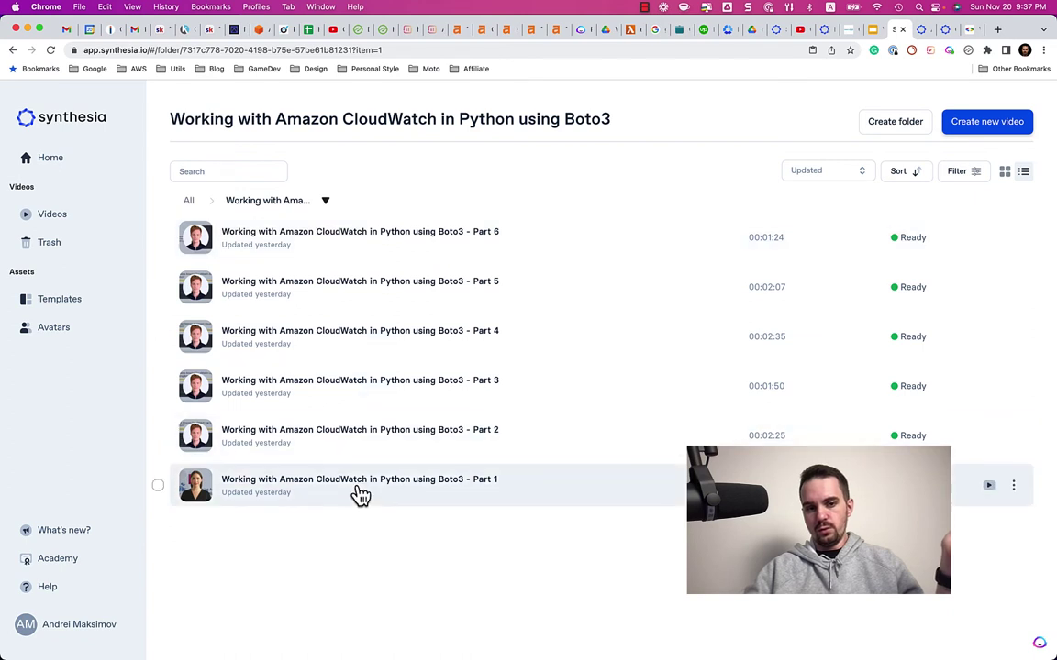
click(57, 165)
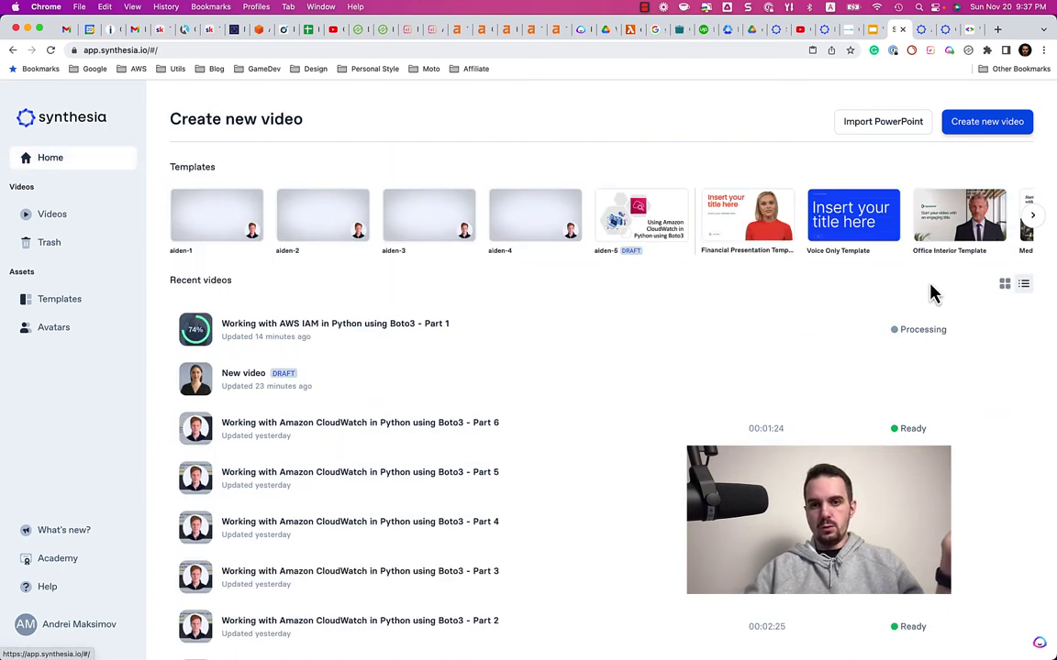
mouse_move(532, 222)
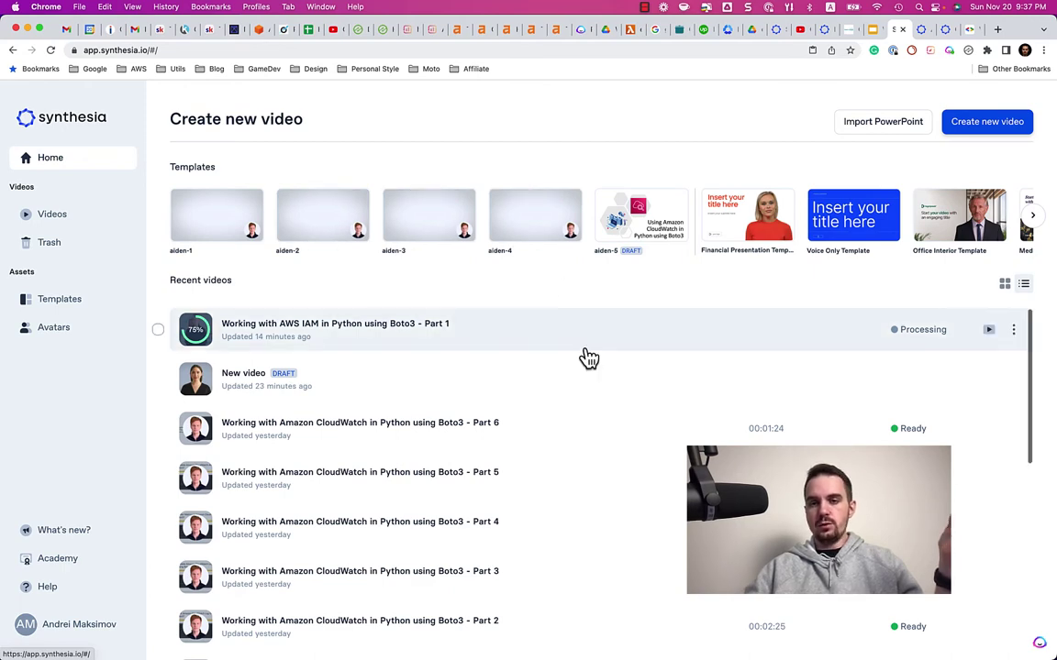
Step: Switch to the Amazon CloudWatch presentation in Google Slides
click(877, 30)
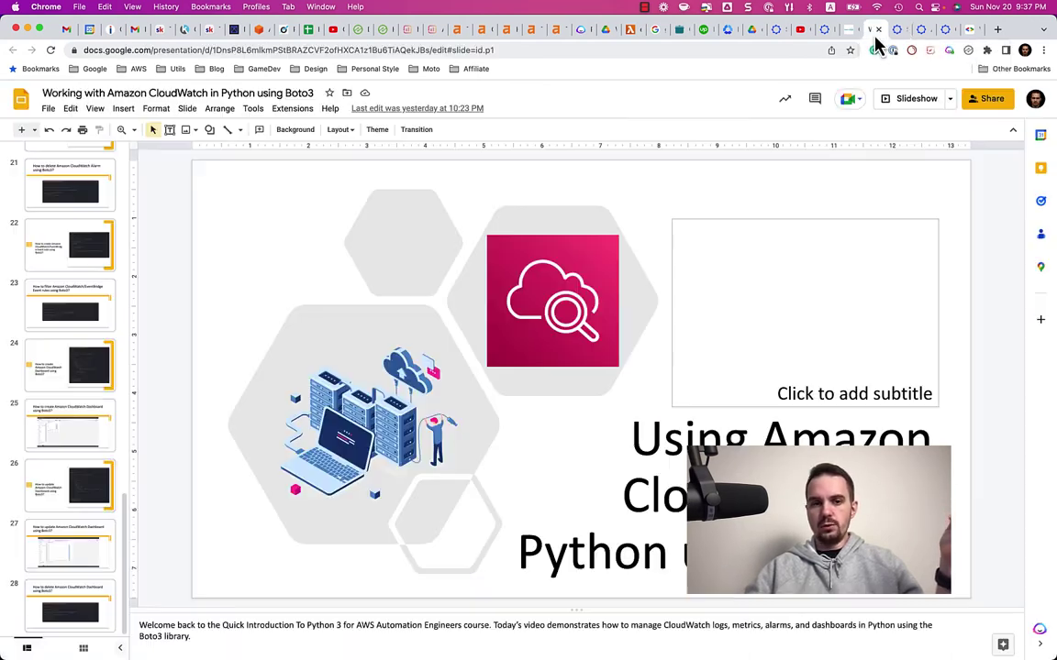